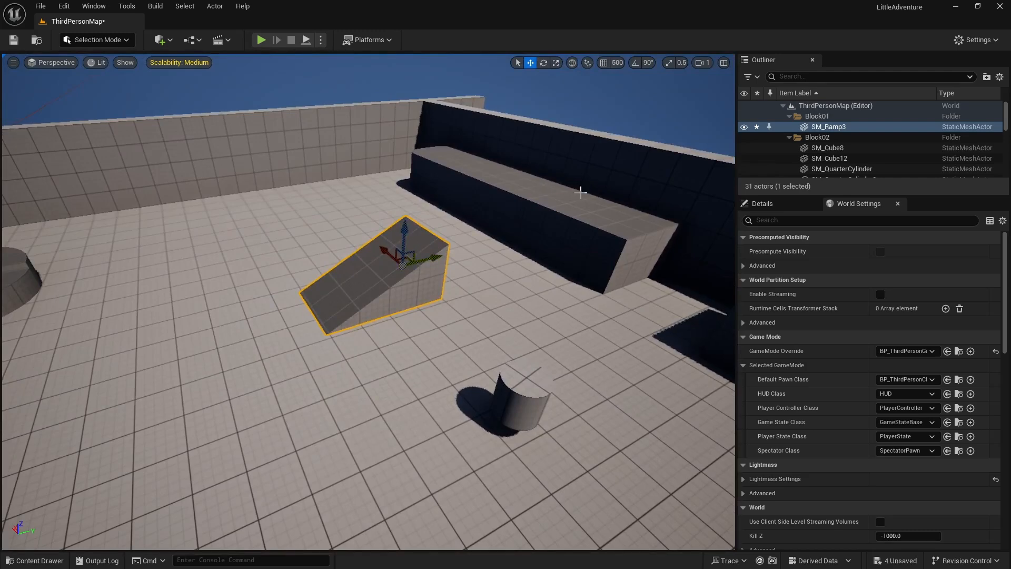
# Step: Move the SM_Cube11 block along the dark wall until it sits close to the half-rounded pillar in the corner
pyautogui.moveTo(551, 238); pyautogui.dragTo(550, 222, button='right')
pyautogui.click(461, 204)
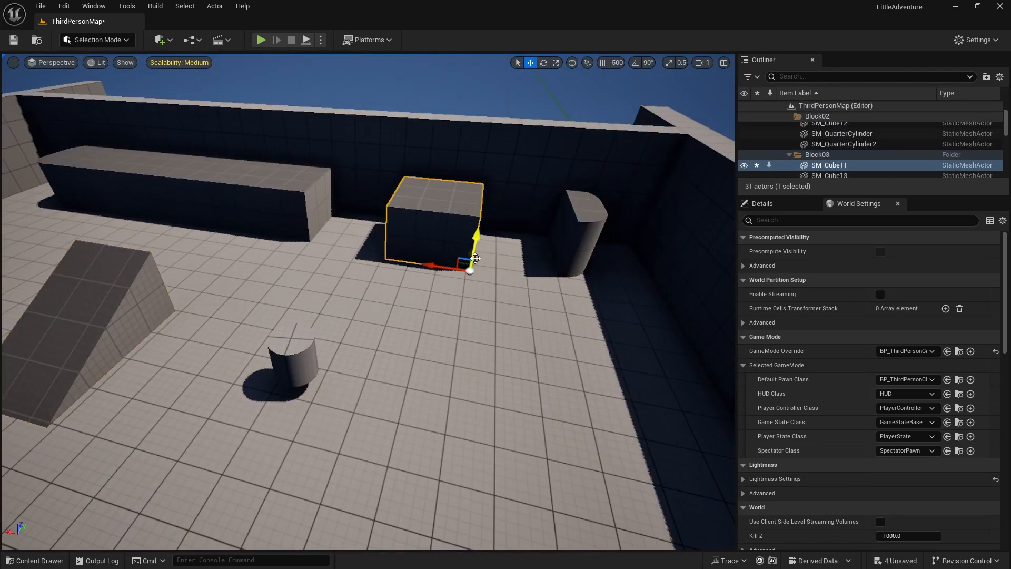
pyautogui.moveTo(435, 257); pyautogui.dragTo(491, 258)
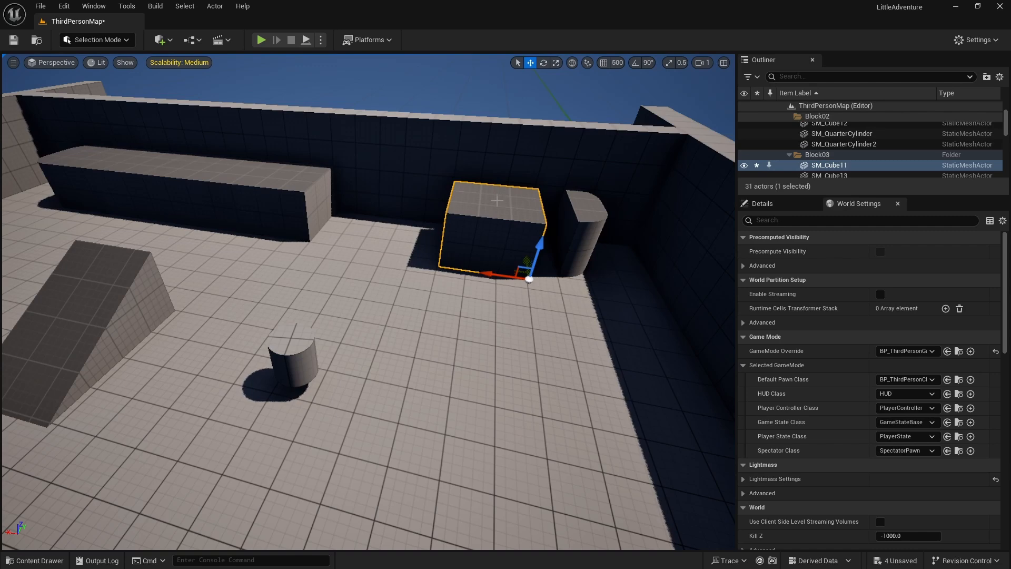
# Step: Play-test the level with the third-person character, and stop the session
pyautogui.moveTo(459, 369); pyautogui.dragTo(481, 280, button='right')
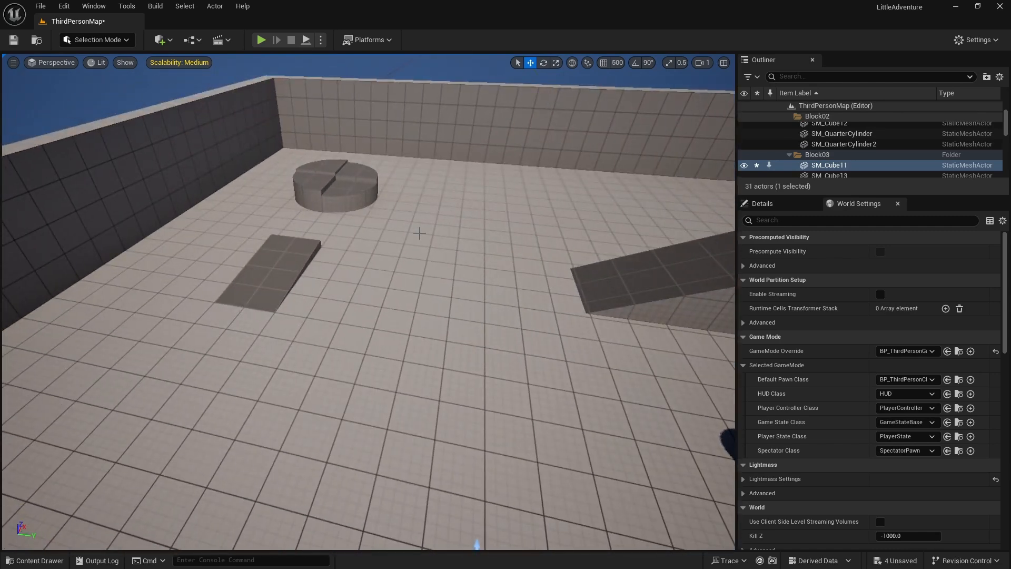
pyautogui.click(262, 40)
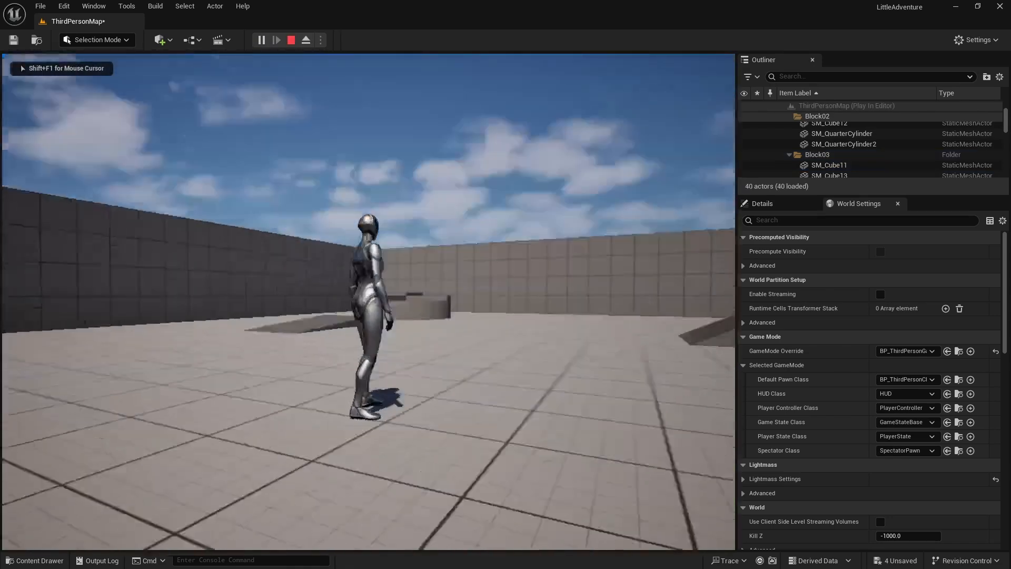
pyautogui.press('Escape')
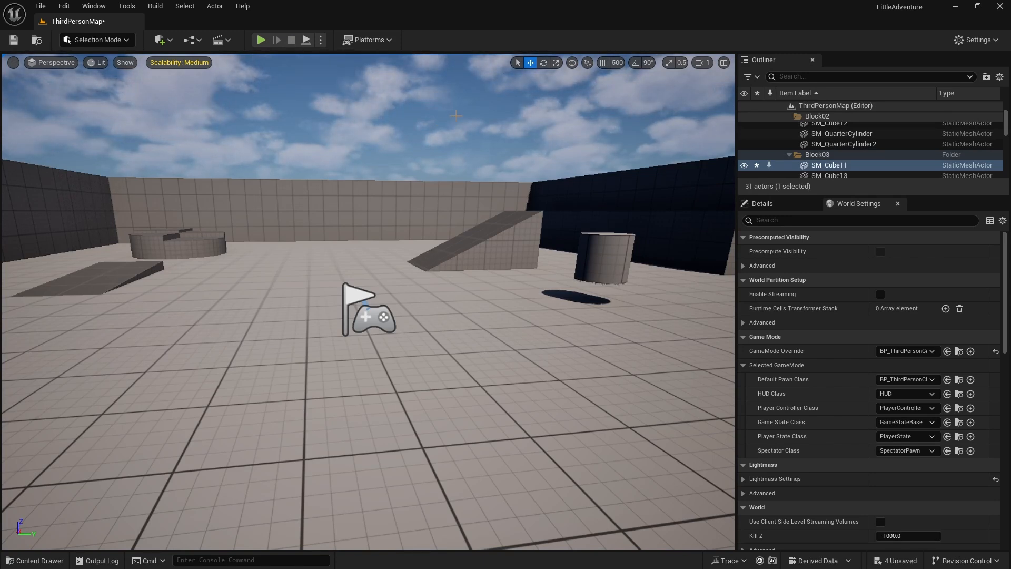
# Step: Move the SM_Ramp3 ramp slightly along the Y axis to about 2035.9 and rotate it about Z to about -185.4°
pyautogui.click(517, 63)
pyautogui.click(507, 224)
pyautogui.click(533, 63)
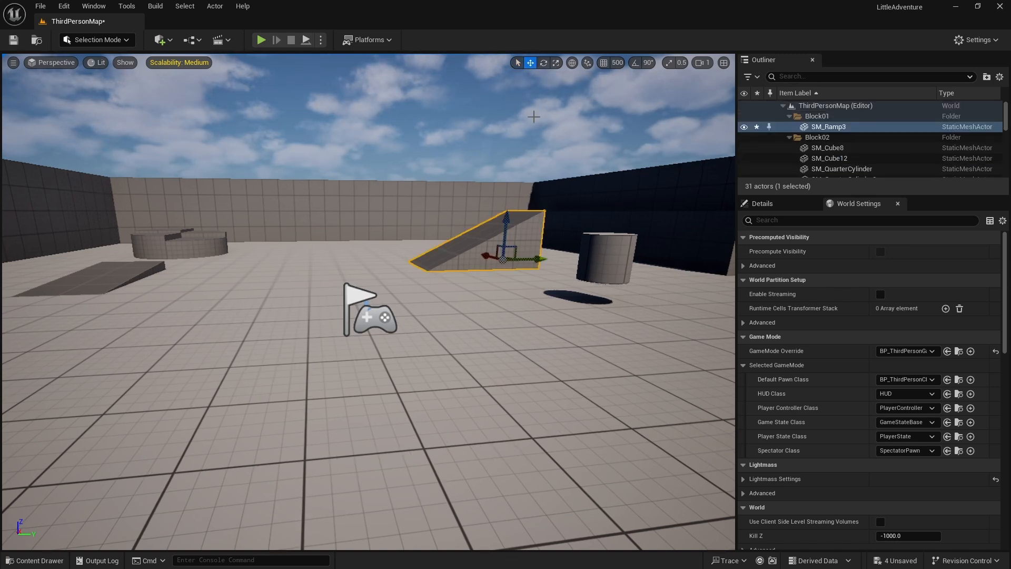
pyautogui.moveTo(537, 259); pyautogui.dragTo(524, 258)
pyautogui.click(544, 64)
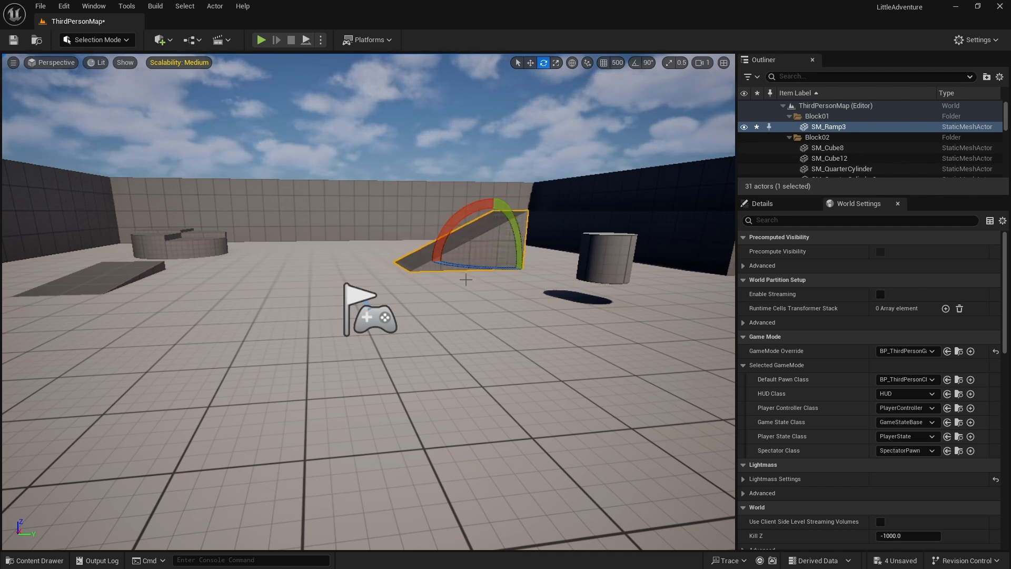
pyautogui.moveTo(466, 278)
pyautogui.mouseDown()
pyautogui.moveTo(490, 278)
pyautogui.moveTo(472, 278)
pyautogui.mouseUp()
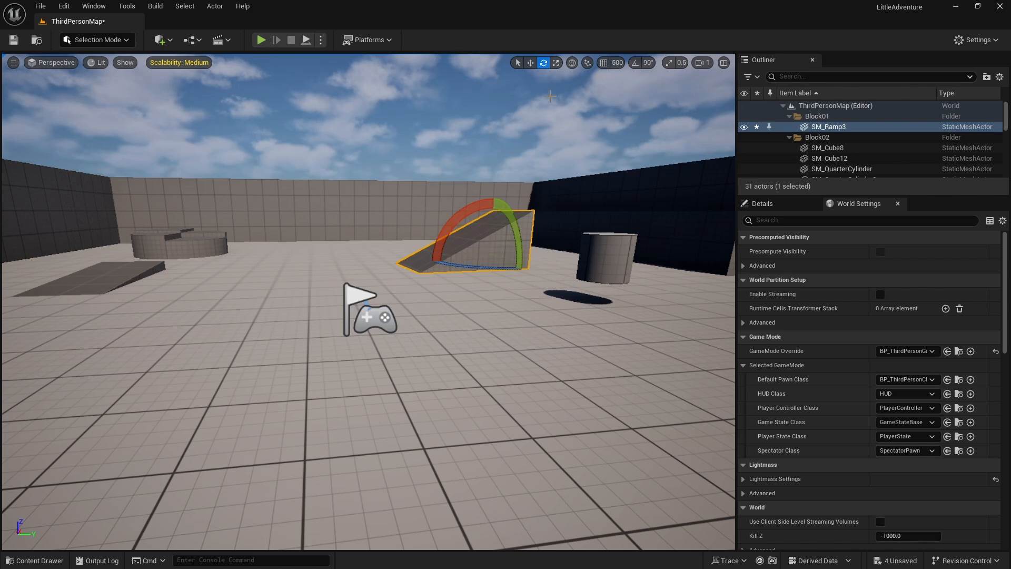
# Step: Scale the ramp up to about 2.64 in height (Z) and about 2.91 along X
pyautogui.click(556, 63)
pyautogui.moveTo(492, 221); pyautogui.dragTo(543, 89)
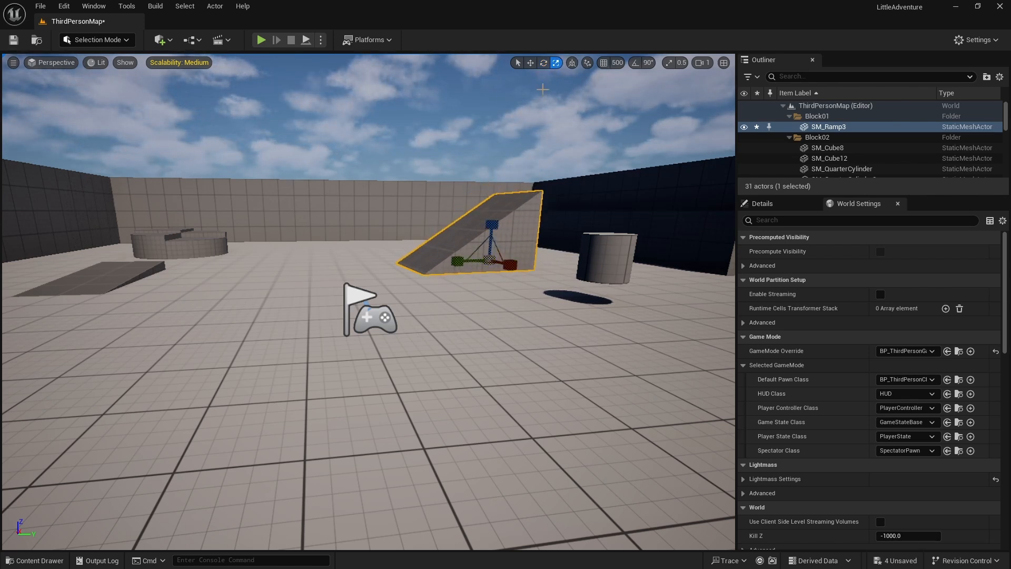
pyautogui.click(770, 205)
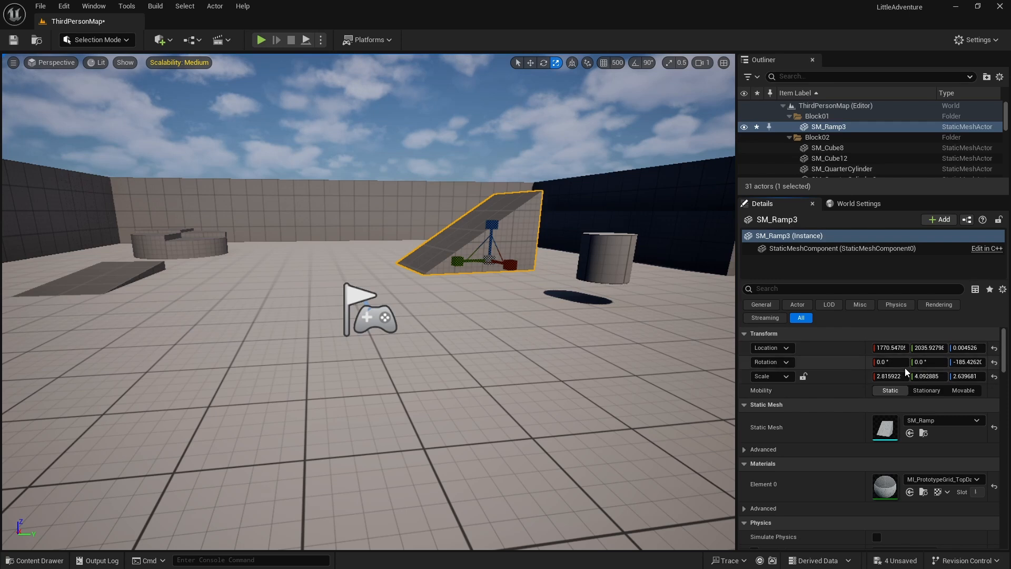
pyautogui.moveTo(510, 264); pyautogui.dragTo(516, 266)
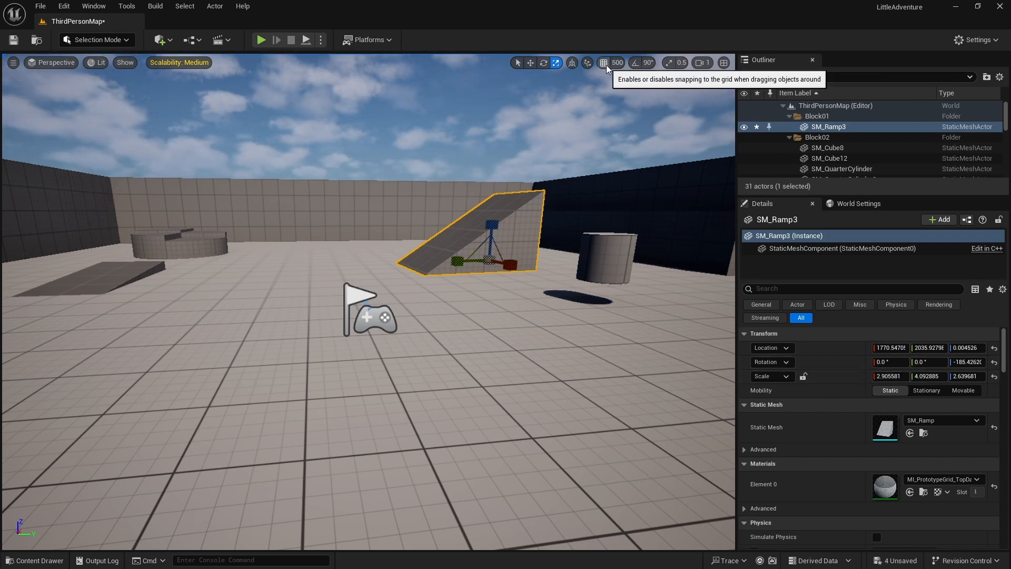
# Step: Turn on position grid snapping with a snap size of 500 and try moving the ramp along the Y axis
pyautogui.click(530, 63)
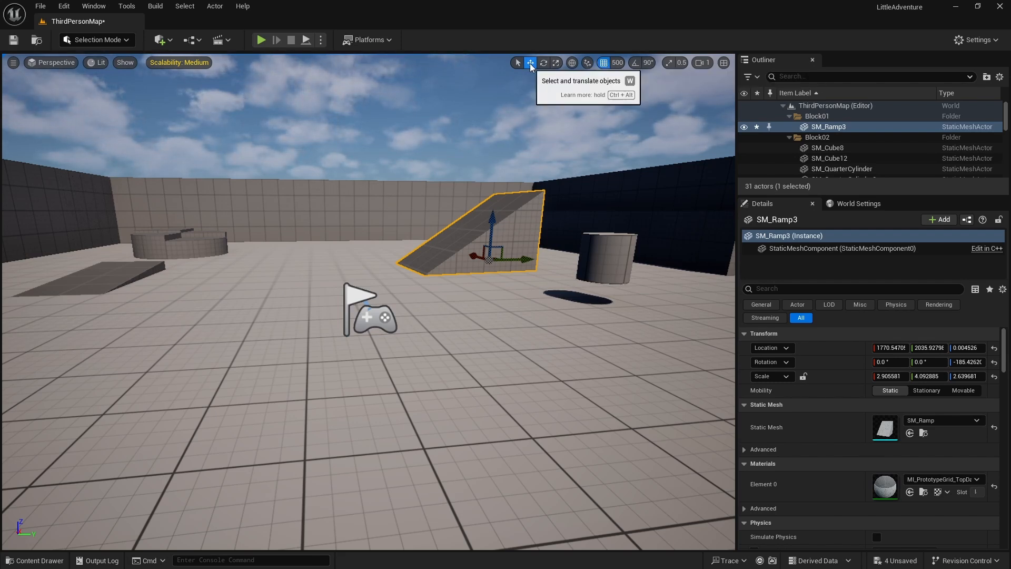
pyautogui.click(616, 64)
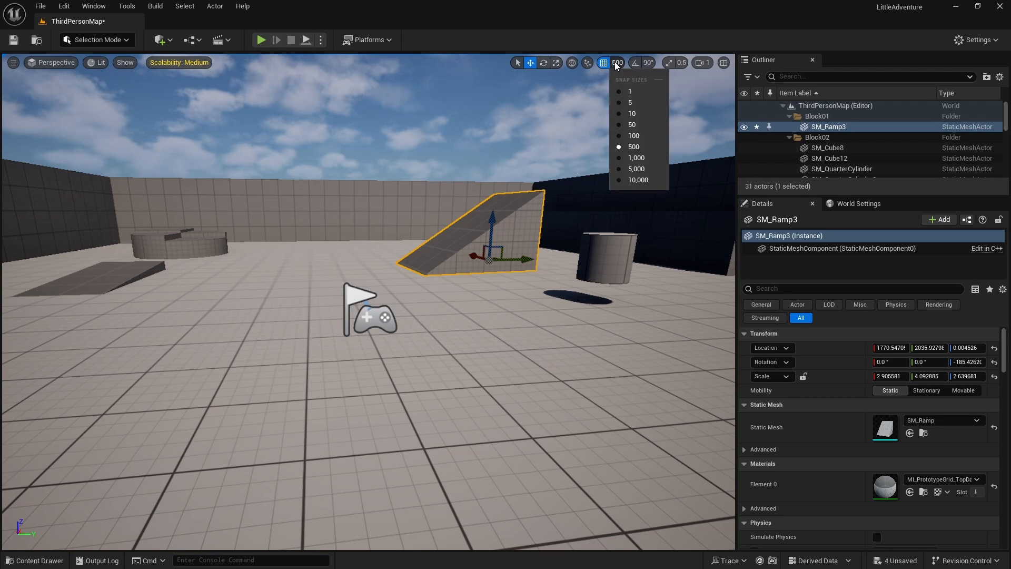
pyautogui.click(639, 149)
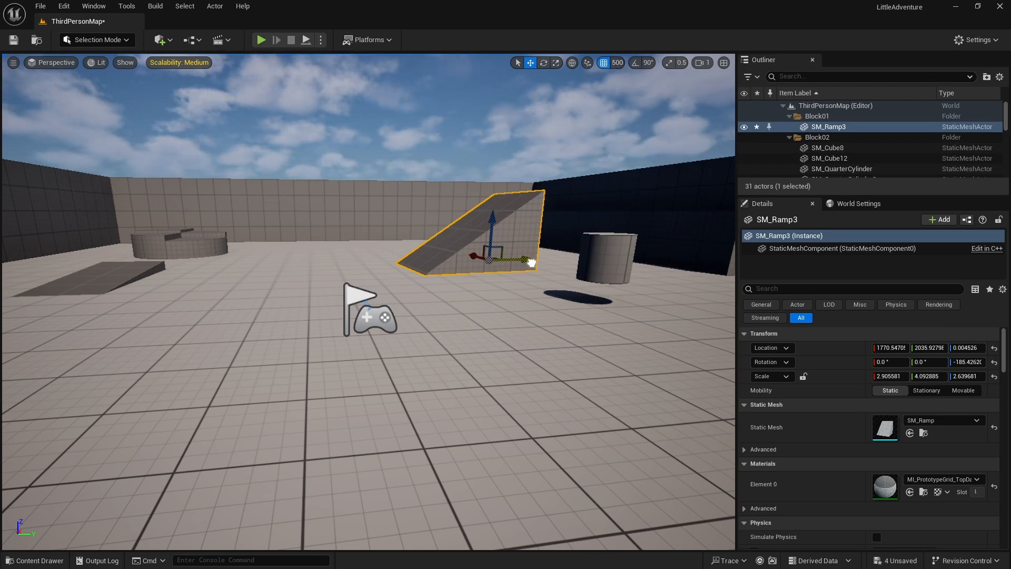
pyautogui.moveTo(519, 259); pyautogui.dragTo(554, 250)
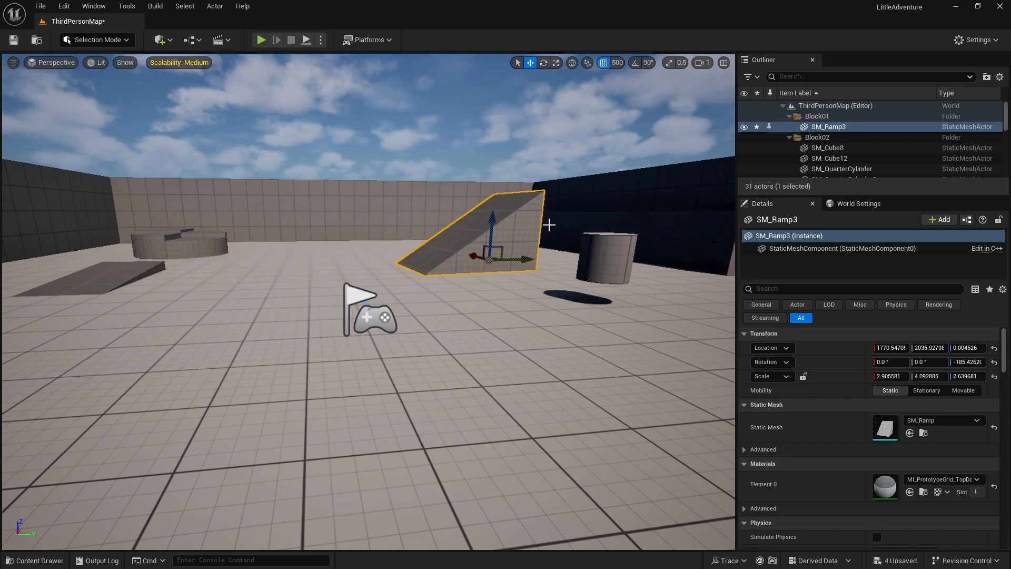
# Step: Try the scale grid snapping toggle with the Scale tool active, leaving both position and scale snapping switched off
pyautogui.click(543, 63)
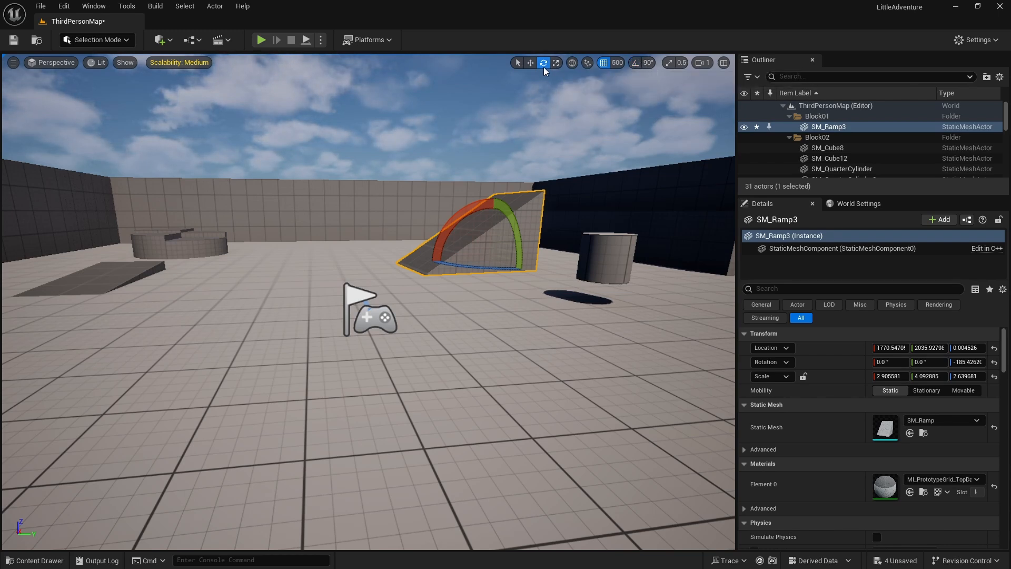
pyautogui.click(559, 65)
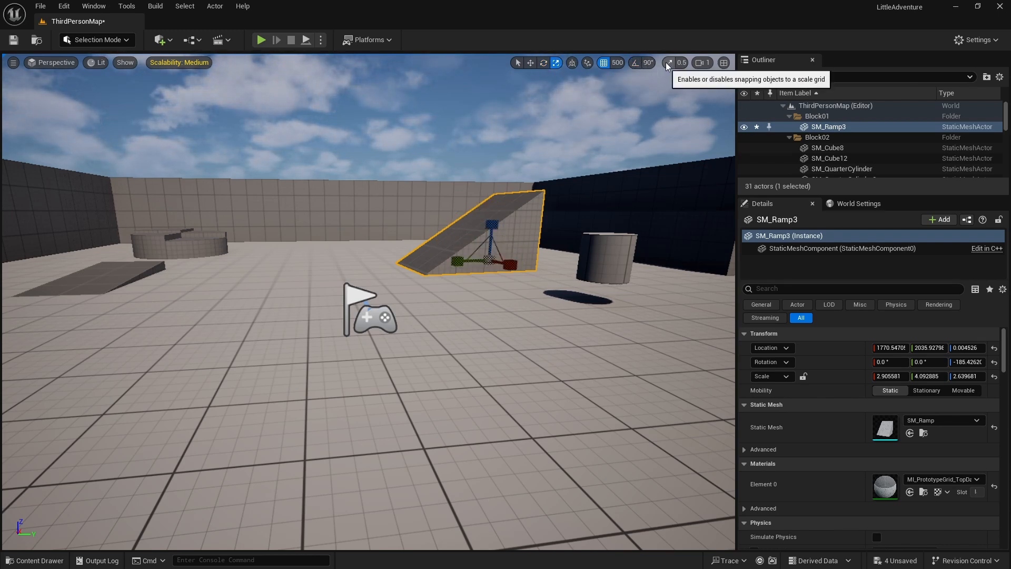
pyautogui.click(669, 64)
pyautogui.click(669, 65)
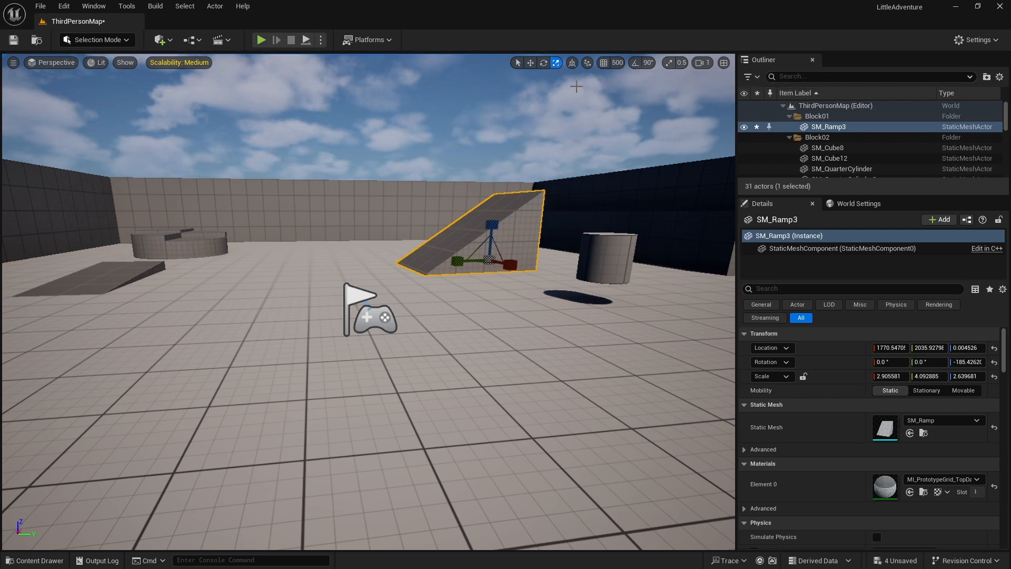
# Step: Check the viewport's camera speed and speed scalar settings and fly the camera around the ramp
pyautogui.click(701, 63)
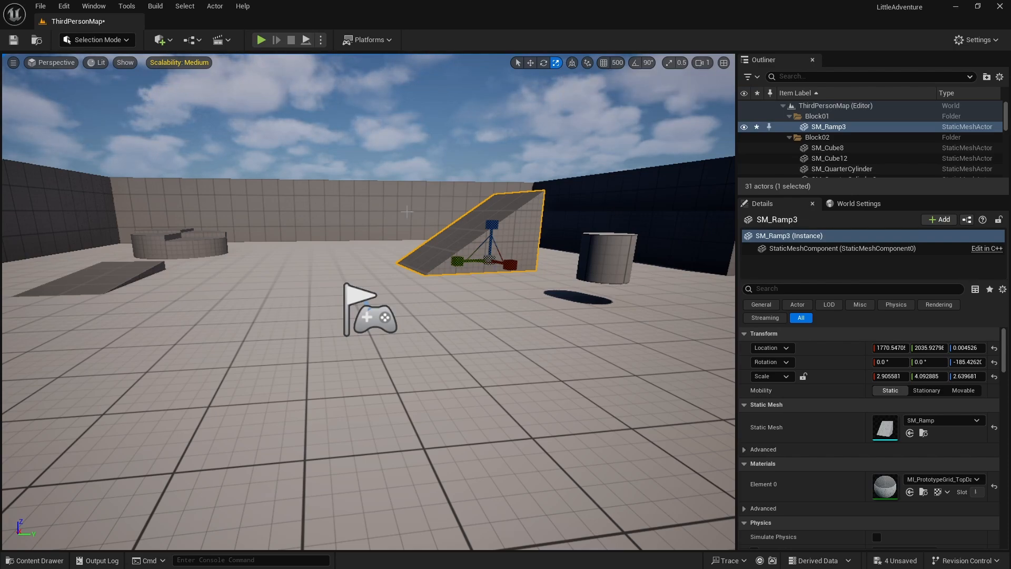
pyautogui.moveTo(407, 211)
pyautogui.mouseDown(button='right')
pyautogui.moveTo(502, 201)
pyautogui.moveTo(418, 138)
pyautogui.moveTo(339, 237)
pyautogui.moveTo(523, 182)
pyautogui.moveTo(352, 187)
pyautogui.moveTo(473, 190)
pyautogui.moveTo(430, 190)
pyautogui.moveTo(509, 178)
pyautogui.moveTo(345, 184)
pyautogui.moveTo(504, 189)
pyautogui.moveTo(345, 179)
pyautogui.moveTo(557, 182)
pyautogui.moveTo(477, 185)
pyautogui.moveTo(425, 207)
pyautogui.mouseUp(button='right')
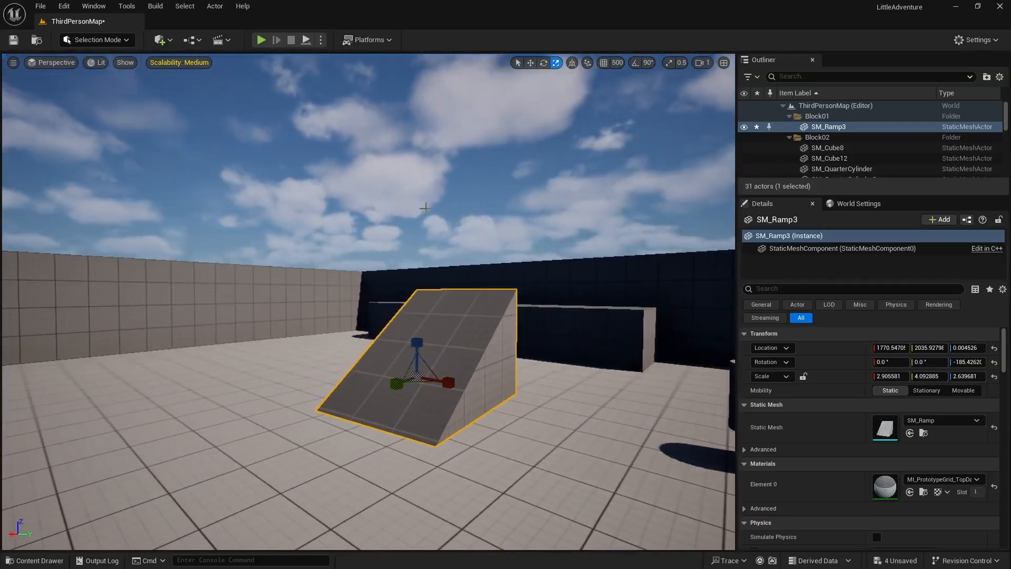
pyautogui.click(701, 63)
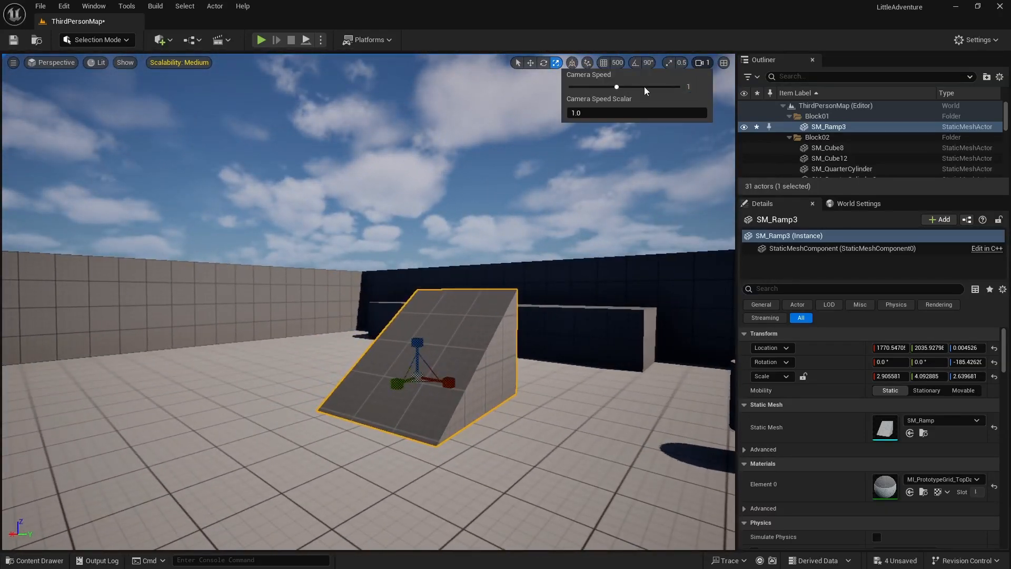
pyautogui.click(652, 129)
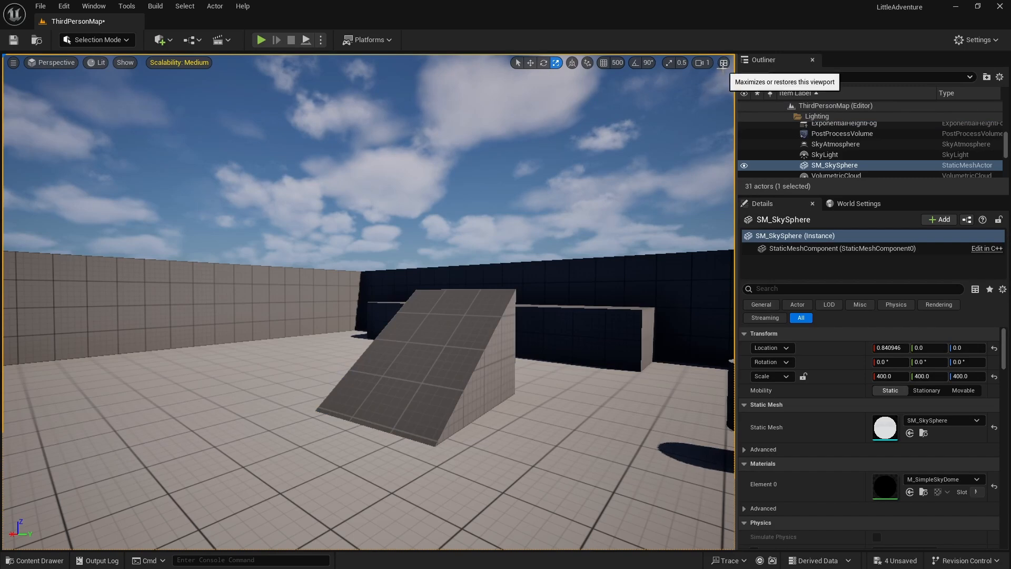
# Step: Split the viewport into four panes and change the Top and Front wireframe views to Perspective
pyautogui.click(724, 62)
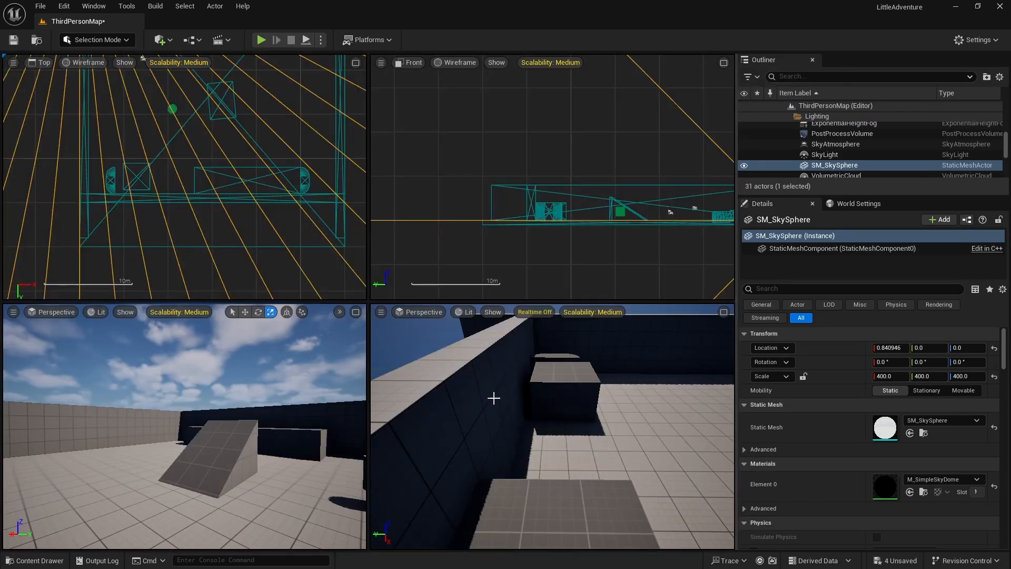
pyautogui.click(43, 62)
pyautogui.click(63, 80)
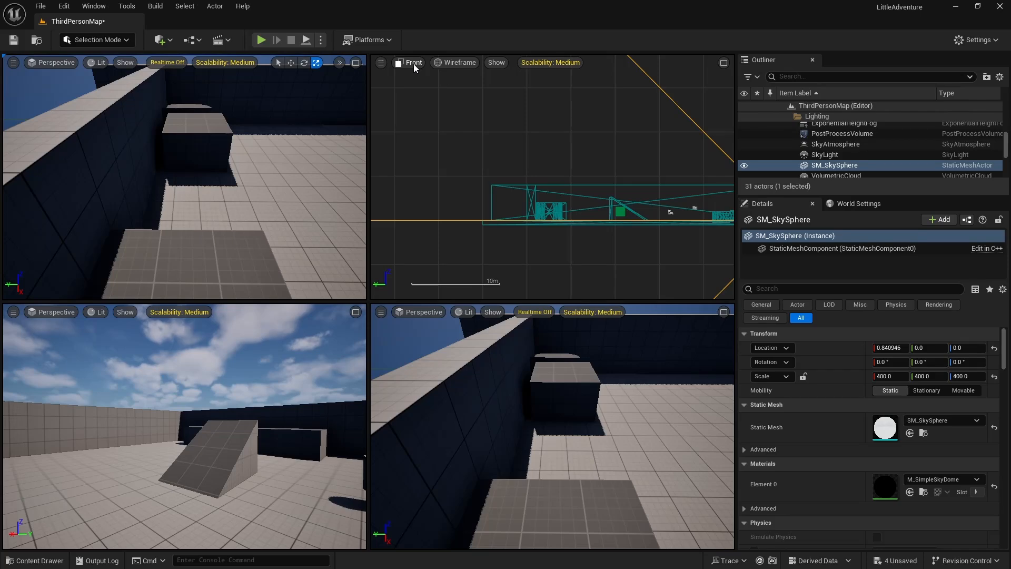
pyautogui.click(414, 64)
pyautogui.click(437, 80)
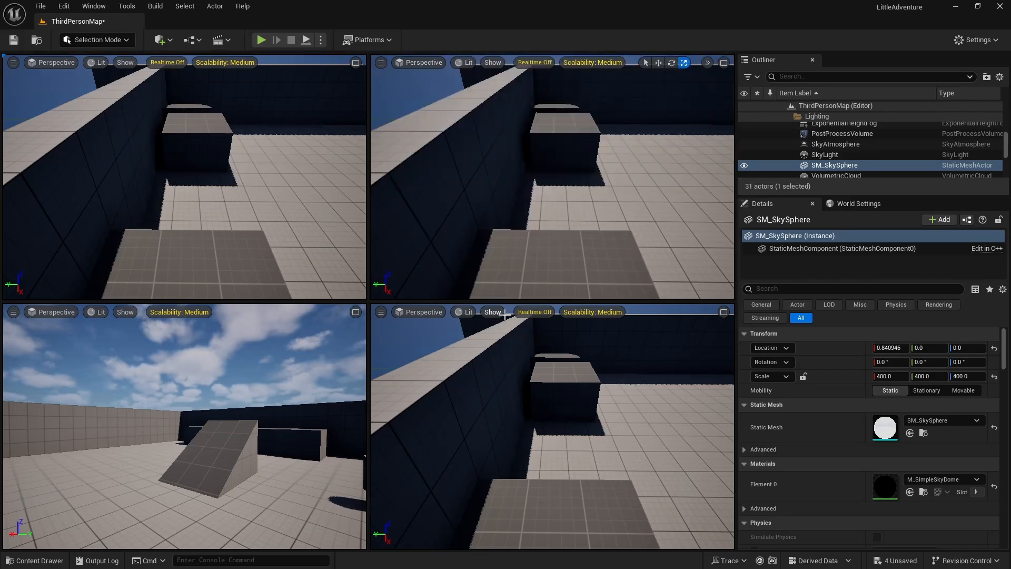
# Step: Look around in two of the perspective panes and restore the realtime perspective pane to a single full viewport
pyautogui.moveTo(492, 393); pyautogui.dragTo(571, 347)
pyautogui.moveTo(271, 393); pyautogui.dragTo(271, 394)
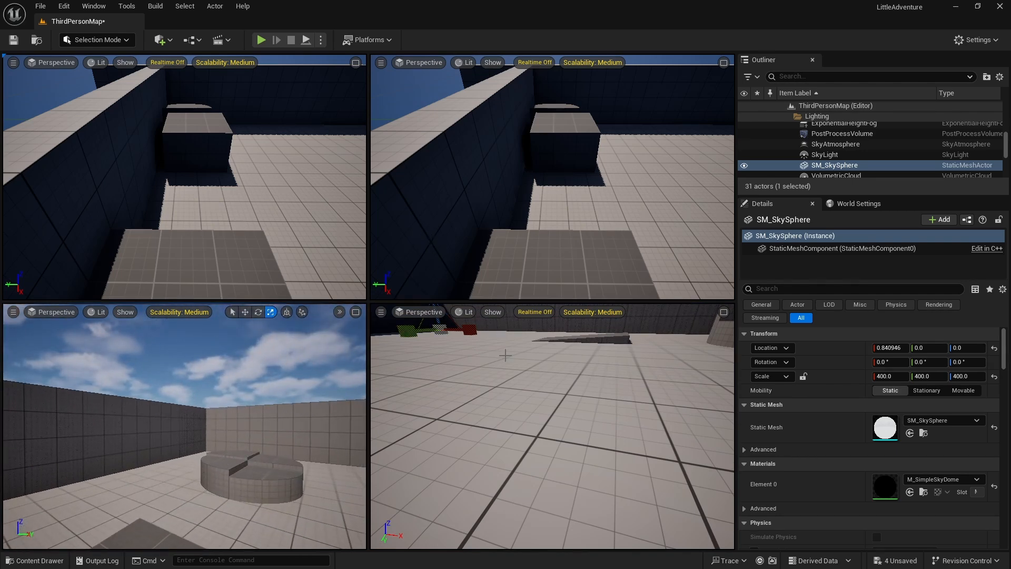
pyautogui.click(357, 312)
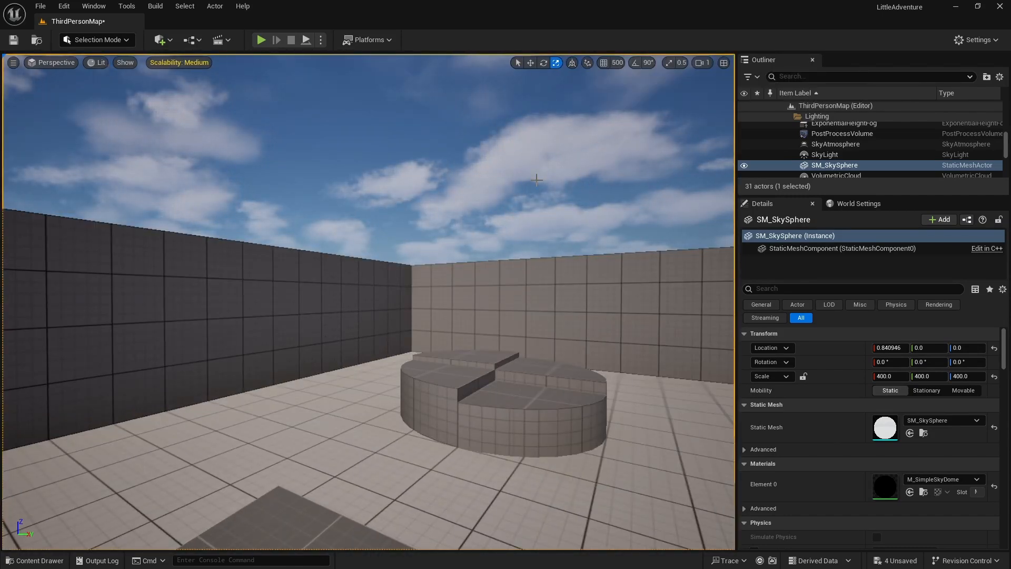
# Step: Select the SM_Ramp3 ramp and move it along the world Y axis to about 1907.9
pyautogui.moveTo(457, 156); pyautogui.dragTo(492, 266, button='right')
pyautogui.click(368, 401)
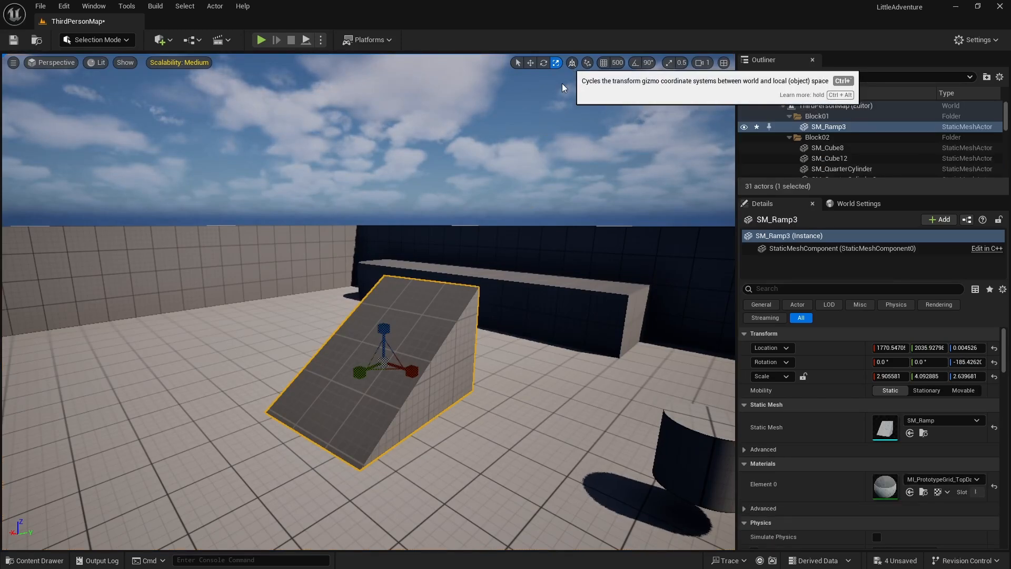
pyautogui.click(530, 63)
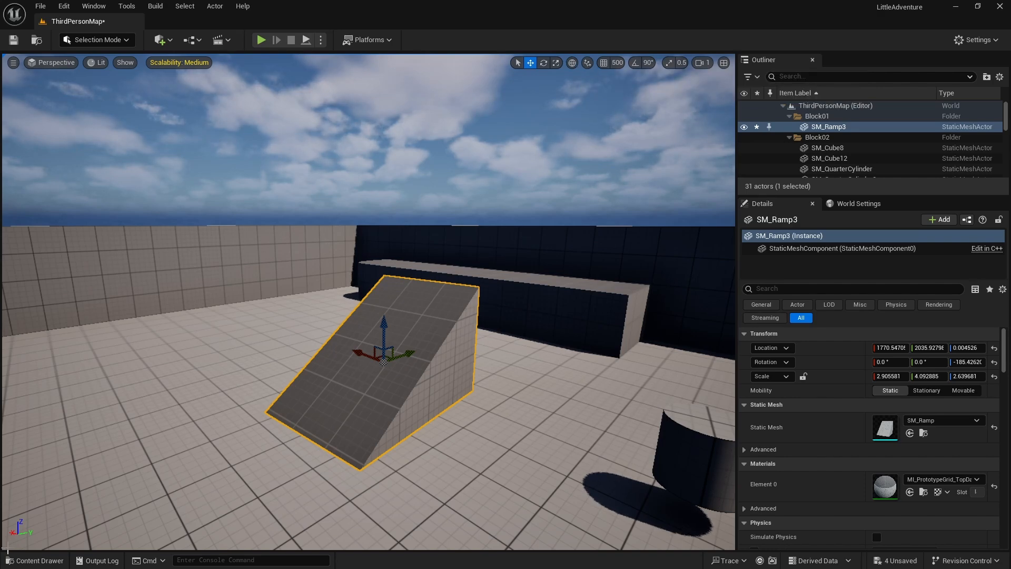
pyautogui.moveTo(384, 327); pyautogui.dragTo(329, 338, button='right')
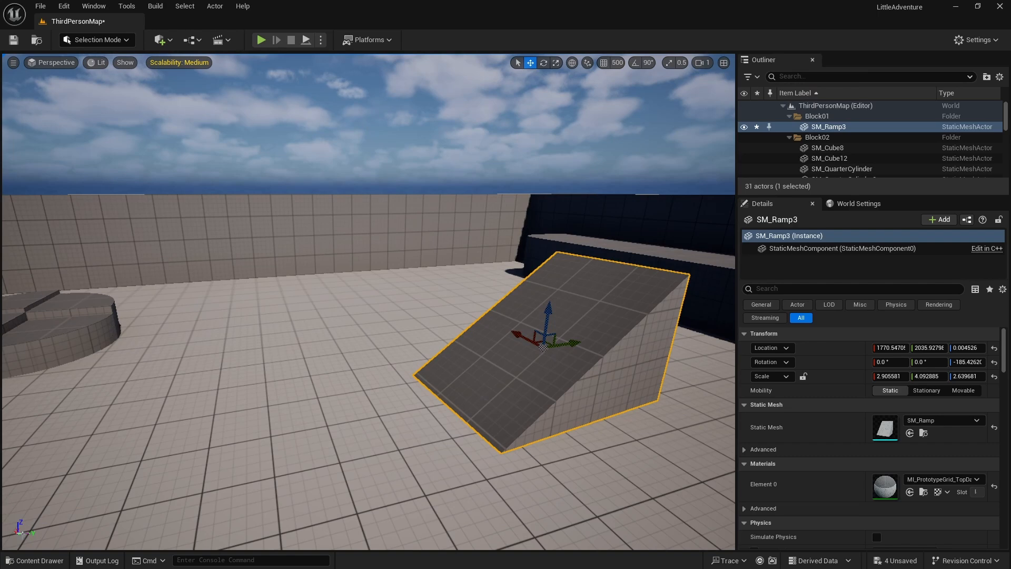
pyautogui.moveTo(383, 327); pyautogui.dragTo(346, 329, button='right')
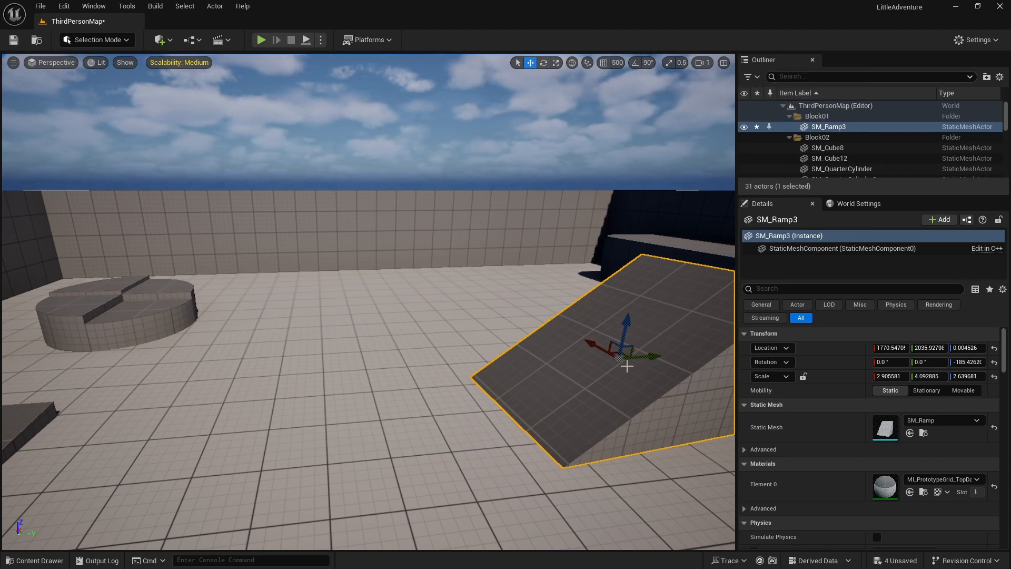
pyautogui.press('d')
pyautogui.moveTo(626, 366); pyautogui.dragTo(617, 380, button='right')
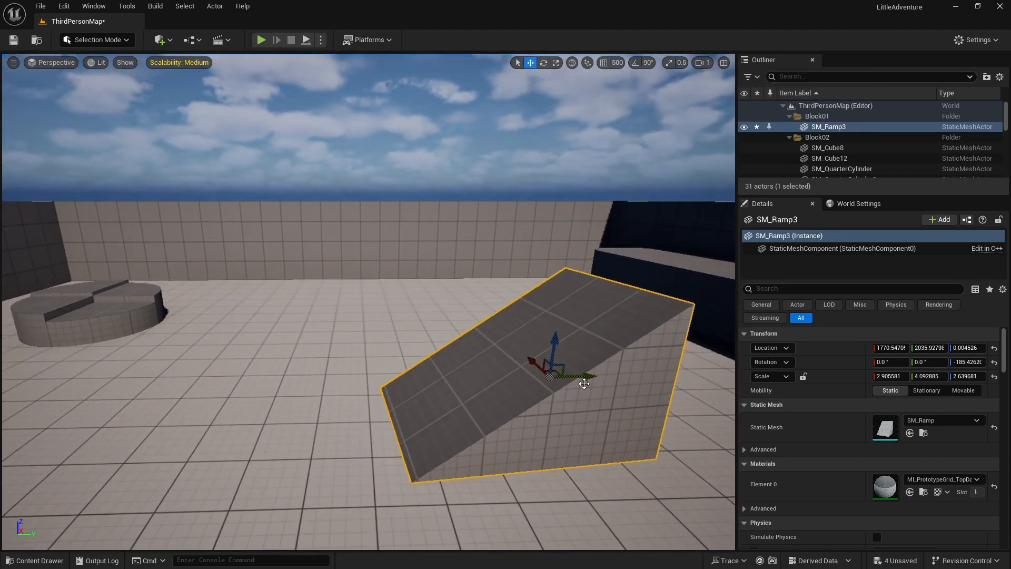
pyautogui.moveTo(589, 376); pyautogui.dragTo(538, 382)
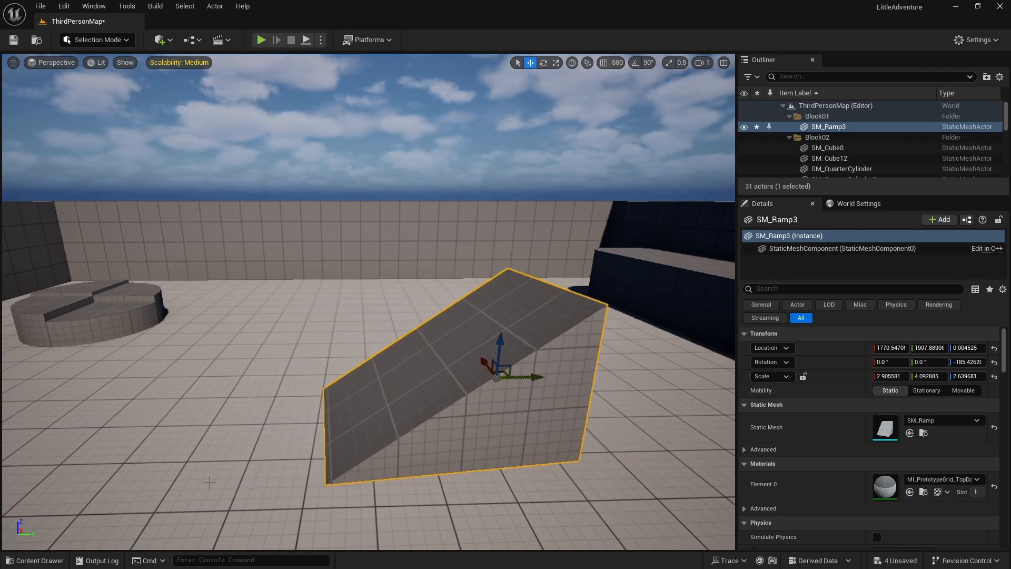
# Step: Switch the ramp's transform gizmo from world to local space and activate the Scale tool
pyautogui.click(573, 64)
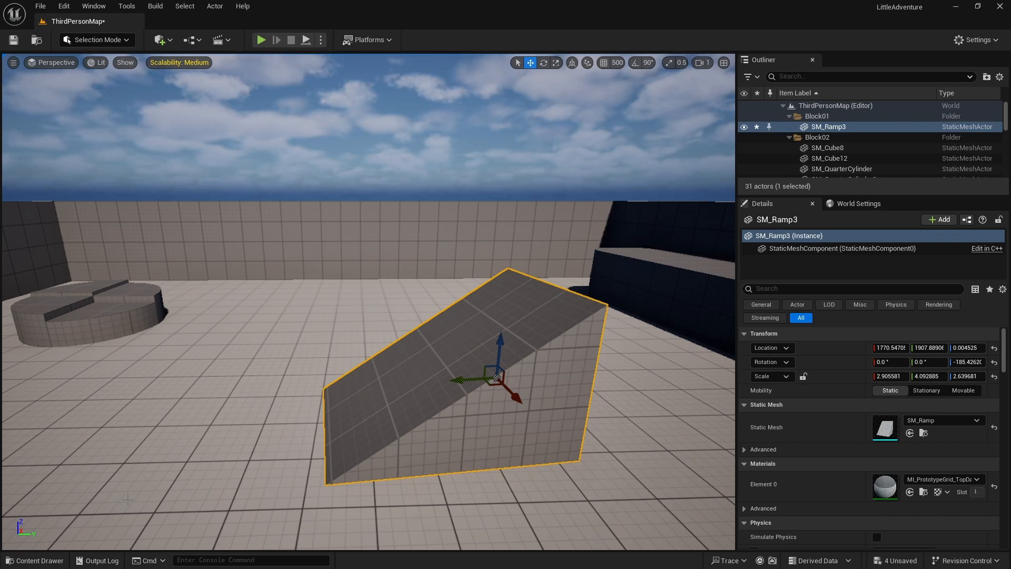
pyautogui.press('r')
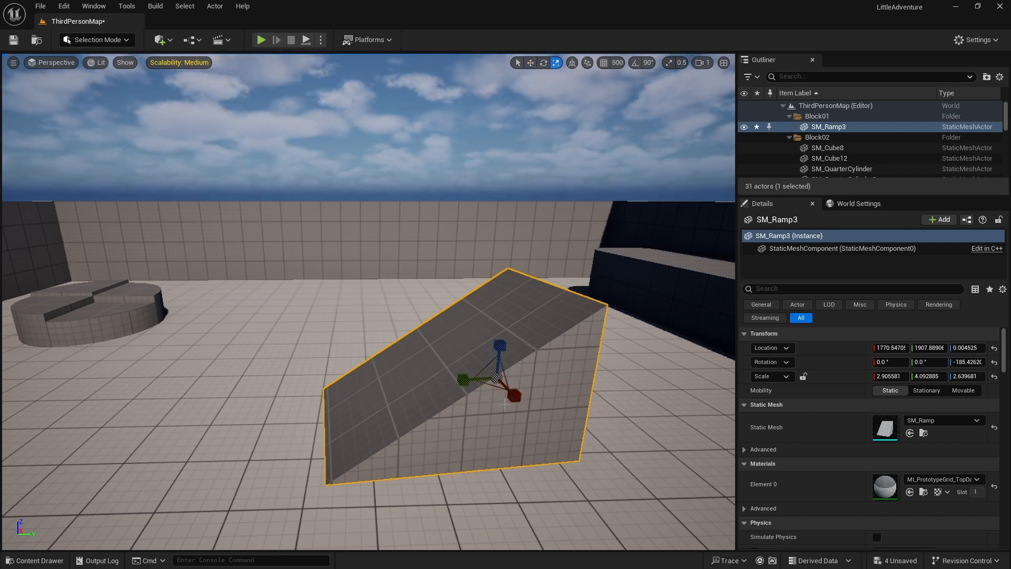
# Step: Rotate the SM_Ramp3 ramp about its Z axis to about -350.9° and return to the Move tool
pyautogui.press('e')
pyautogui.moveTo(478, 406); pyautogui.dragTo(574, 412)
pyautogui.press('w')
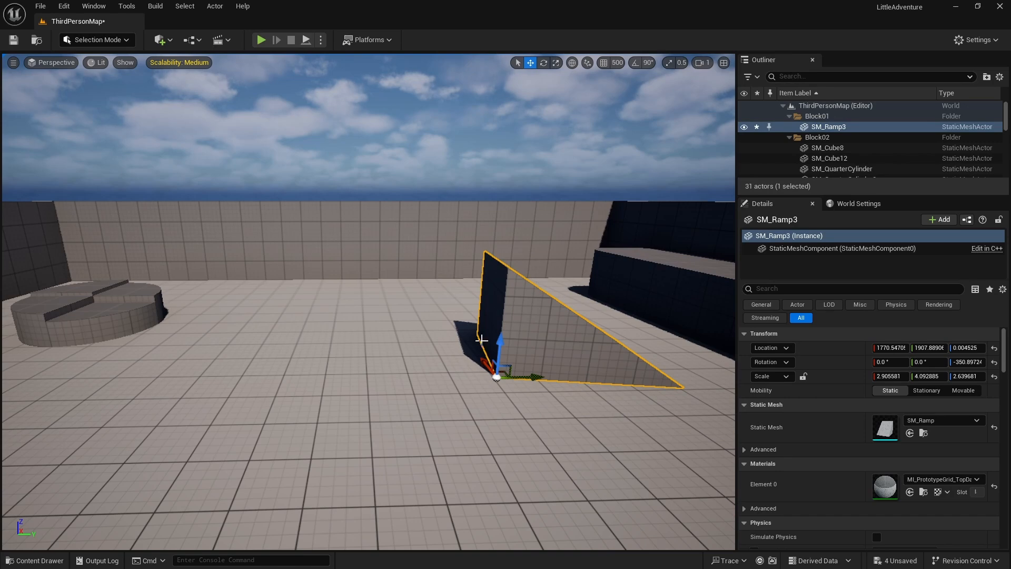
pyautogui.scroll(-10, 482, 340)
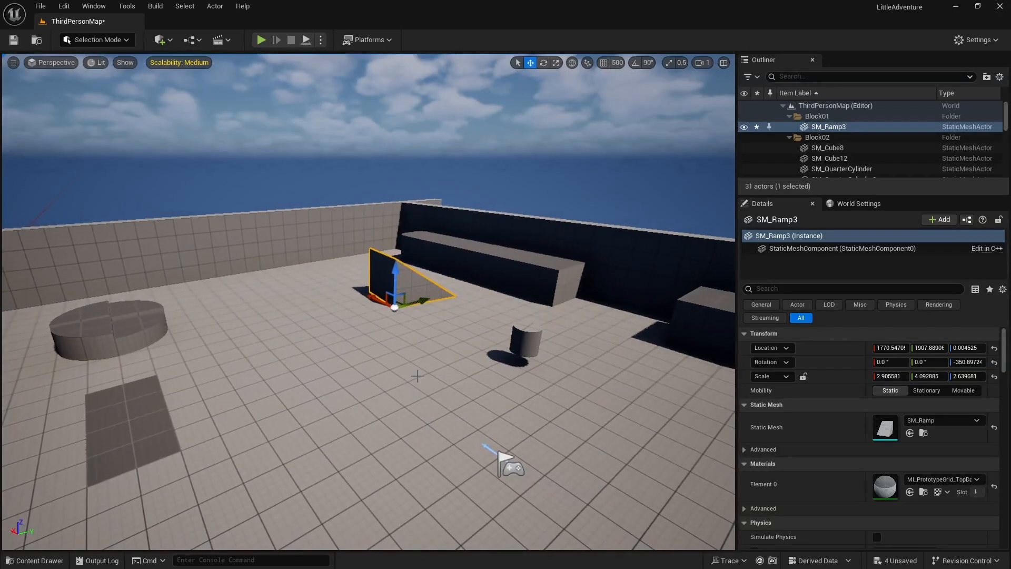
# Step: Select the floor, undo that selection, and frame the SM_Ramp3 ramp in the viewport to look around it
pyautogui.click(409, 386)
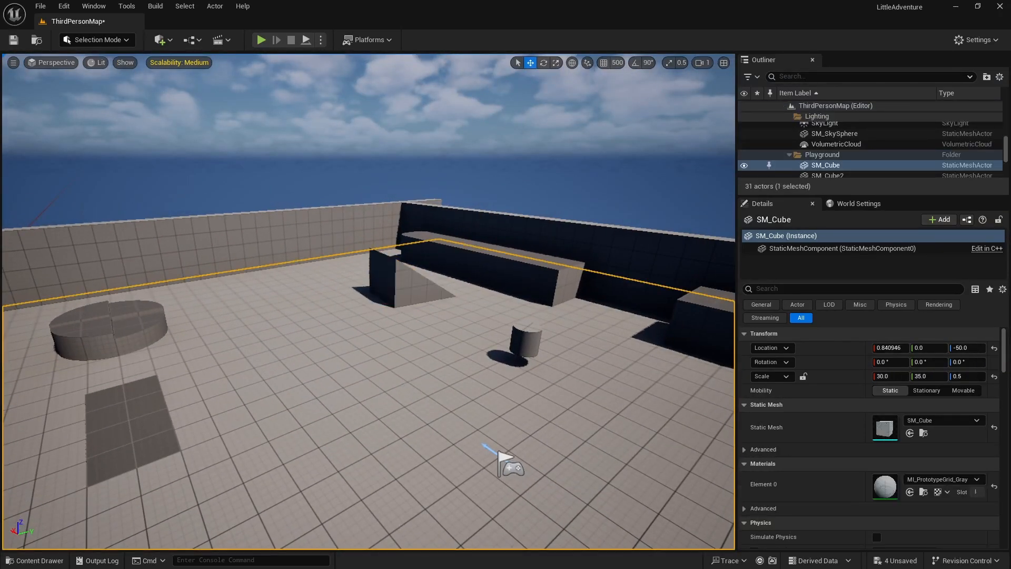
pyautogui.hotkey('ctrl', 'z')
pyautogui.press('f')
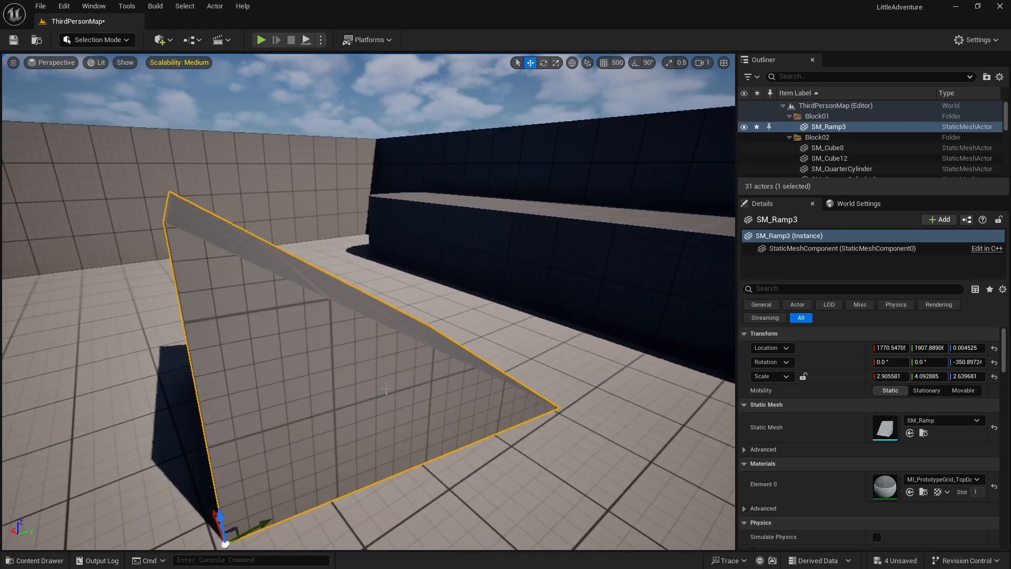
pyautogui.moveTo(393, 365); pyautogui.dragTo(436, 211, button='right')
pyautogui.press('s')
pyautogui.moveTo(368, 411); pyautogui.dragTo(371, 278, button='right')
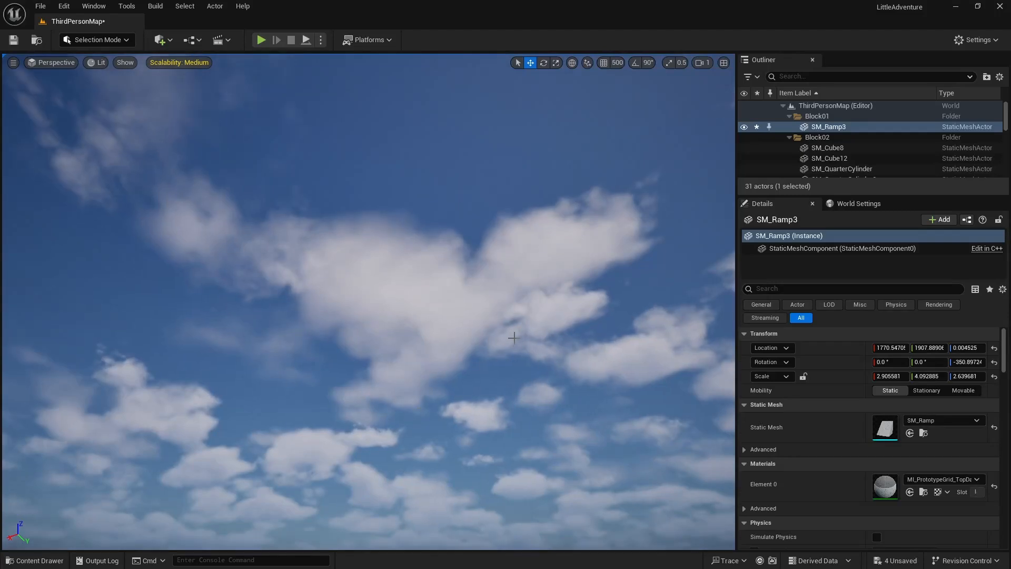
# Step: Select and frame the SM_SkySphere sky dome, and make the actor list taller
pyautogui.click(478, 416)
pyautogui.press('f')
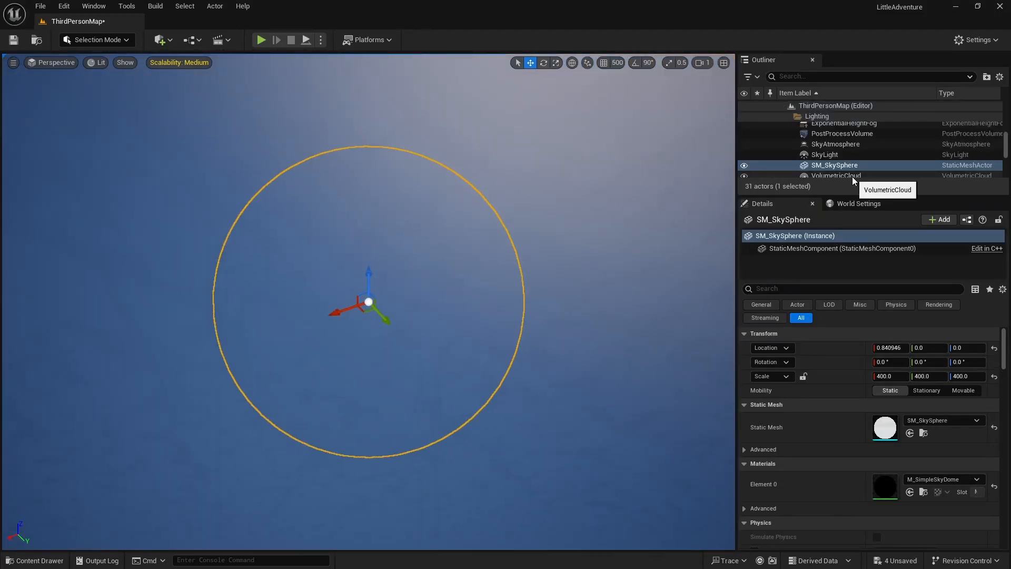
pyautogui.moveTo(849, 196); pyautogui.dragTo(856, 301)
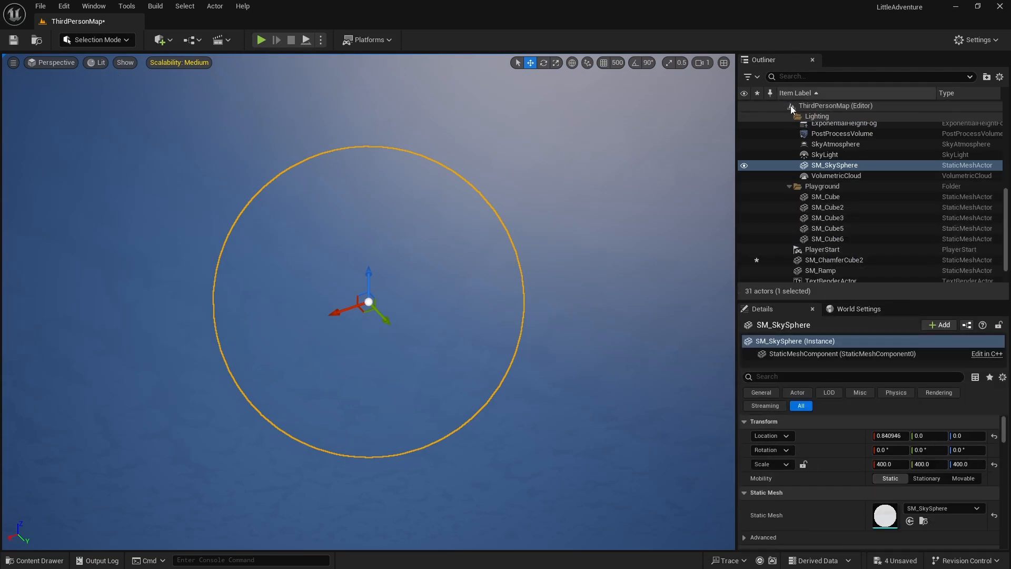
# Step: Attach the SM_Cube3 wall to SM_Cube5 as its child actor
pyautogui.moveTo(828, 217); pyautogui.dragTo(827, 228)
pyautogui.moveTo(430, 338); pyautogui.dragTo(430, 339, button='right')
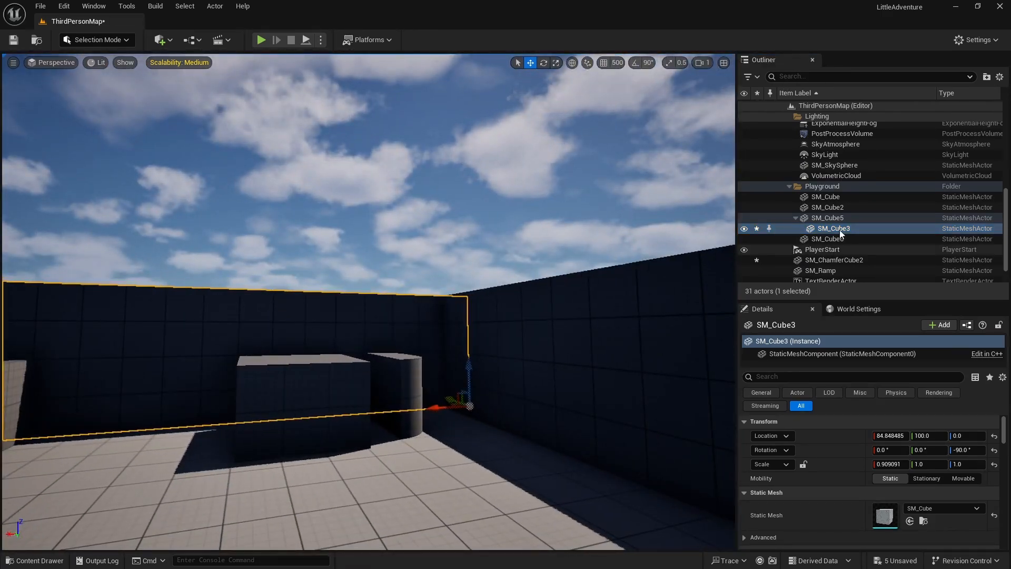
pyautogui.moveTo(361, 370); pyautogui.dragTo(361, 370, button='right')
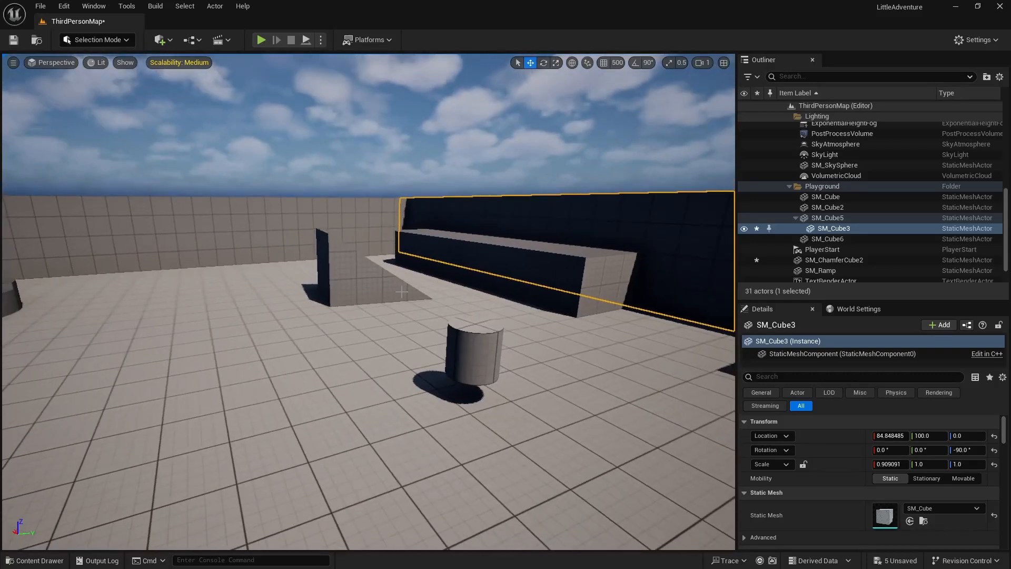
# Step: Select SM_Ramp3 and SM_Cube12 in turn to compare their properties, ending with the ramp selected
pyautogui.click(358, 269)
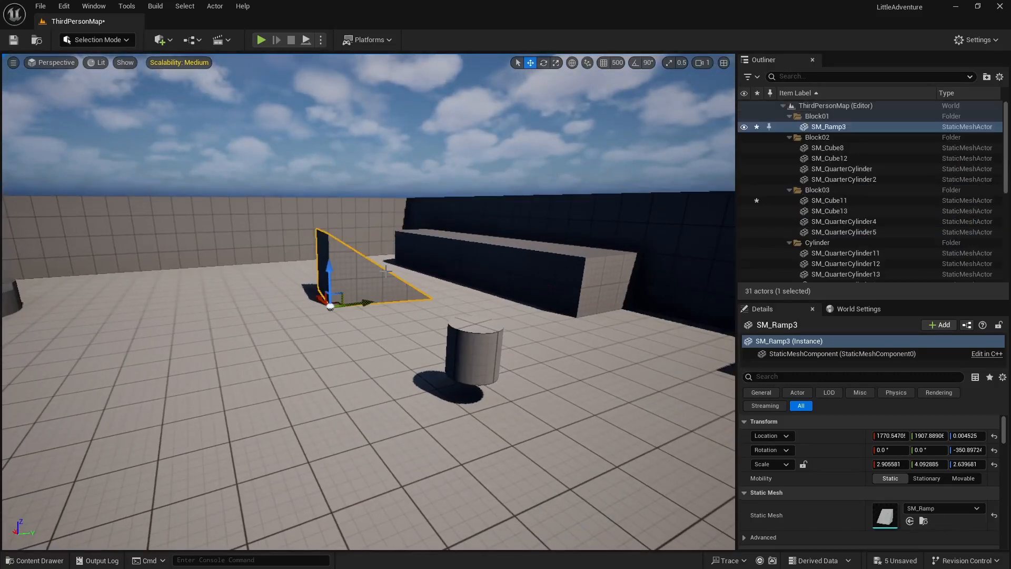
pyautogui.click(850, 158)
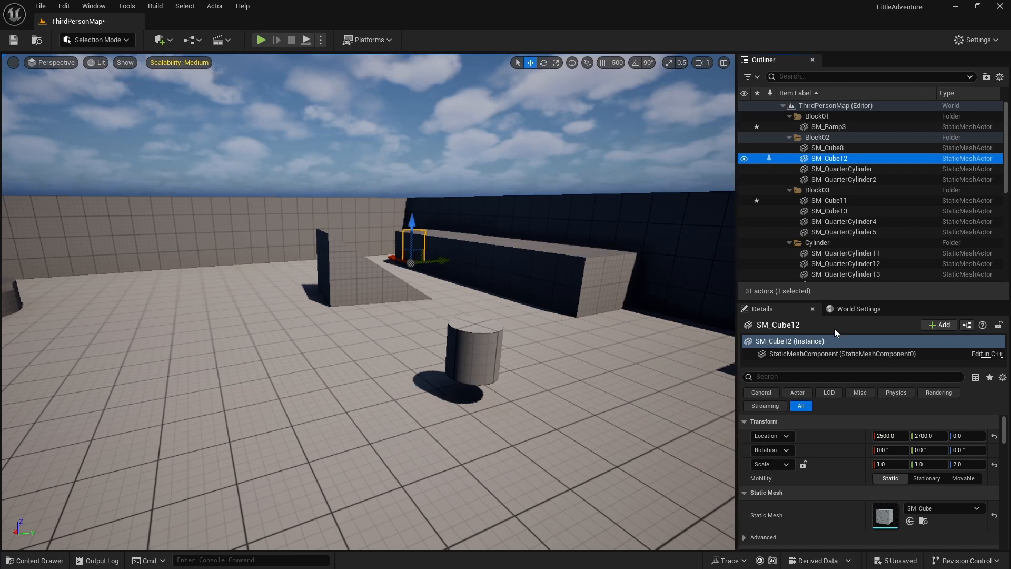
pyautogui.click(767, 311)
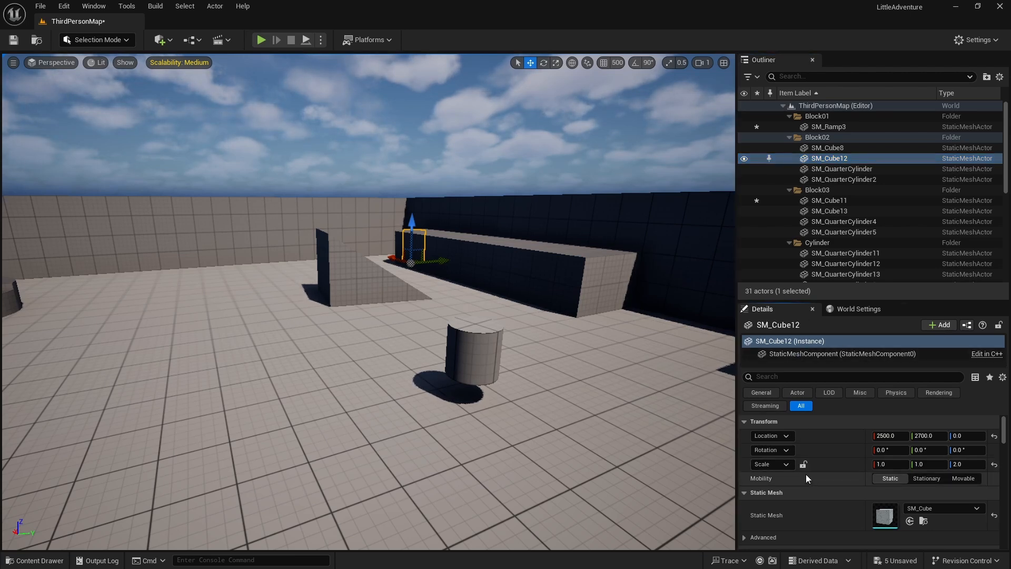
pyautogui.scroll(-2, 838, 459)
pyautogui.scroll(2, 859, 456)
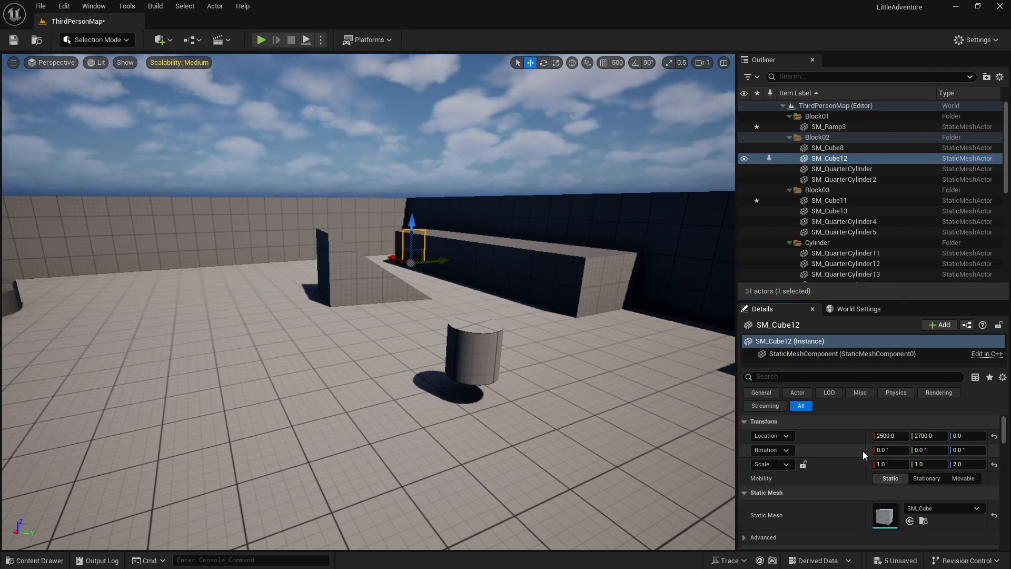
pyautogui.click(410, 264)
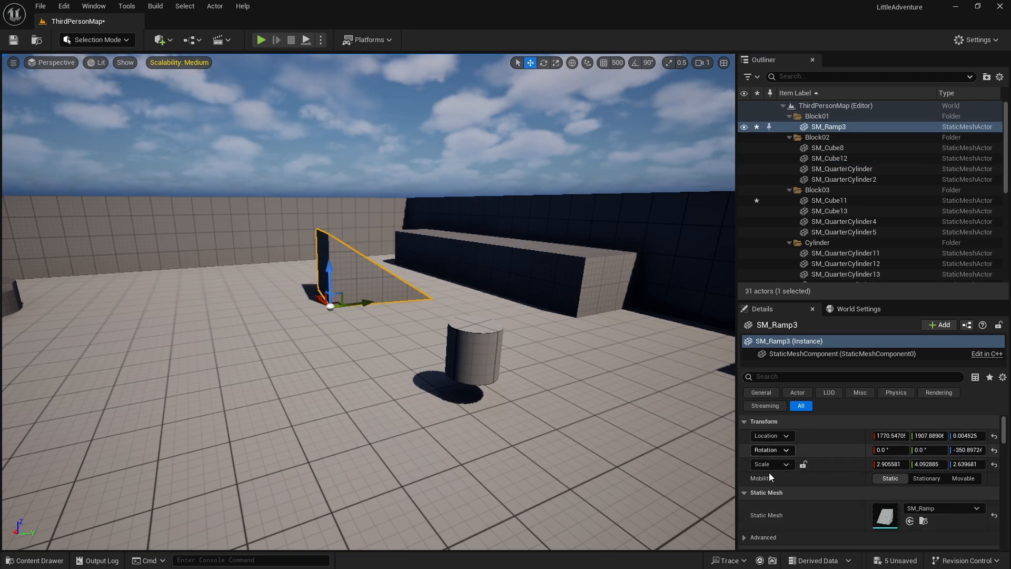
# Step: Examine the ramp's full set of properties, from transform and mesh to collision, rendering and networking
pyautogui.scroll(-1, 821, 484)
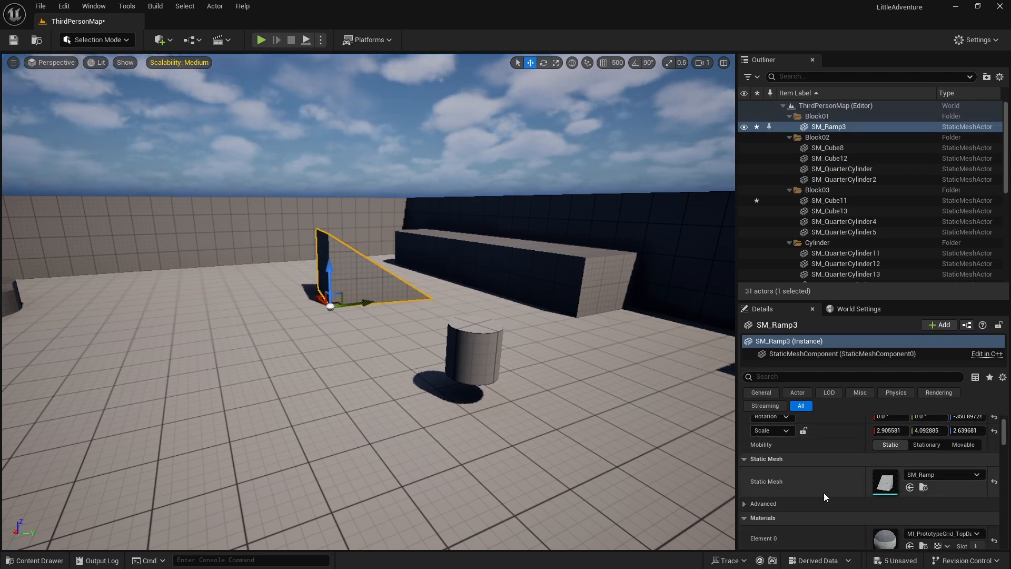
pyautogui.scroll(-1, 888, 484)
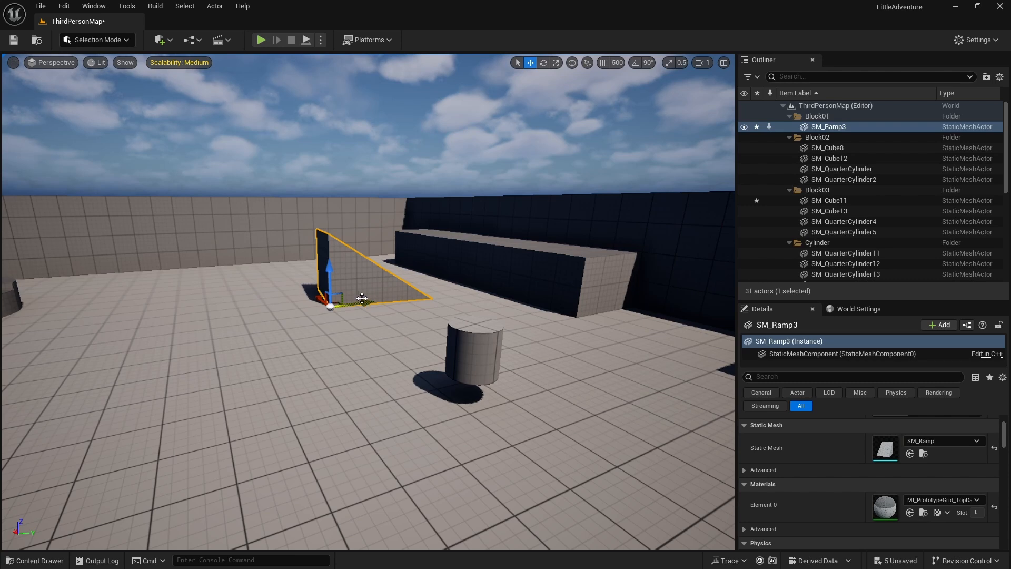
pyautogui.scroll(-10, 938, 474)
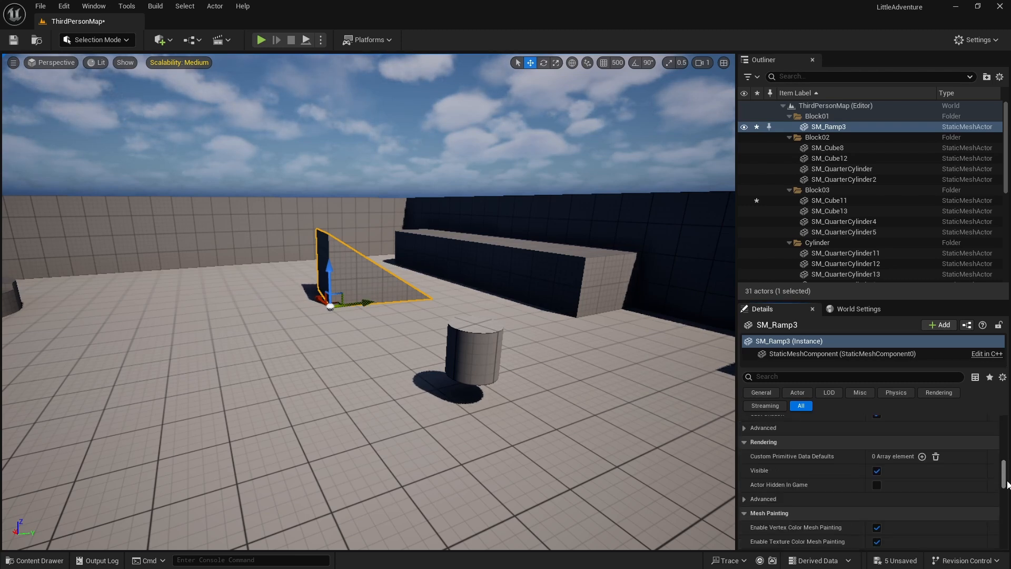
pyautogui.scroll(-8, 869, 482)
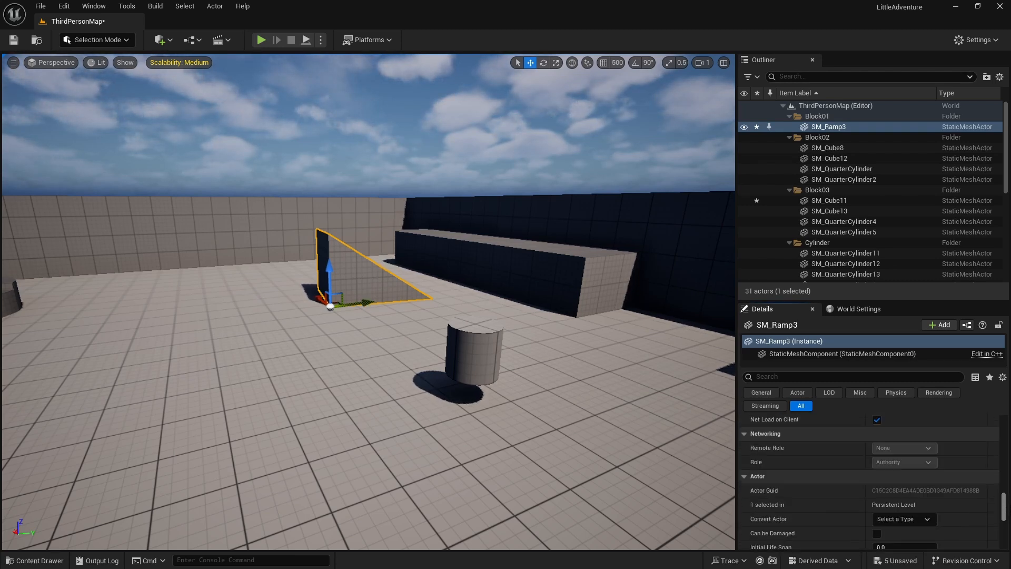
pyautogui.scroll(15, 876, 499)
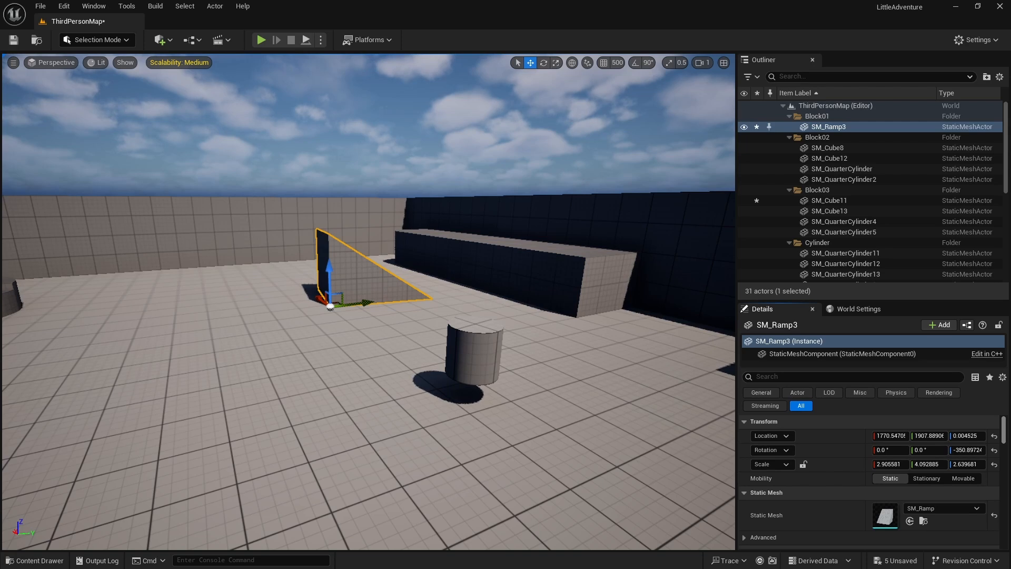
pyautogui.scroll(-8, 869, 481)
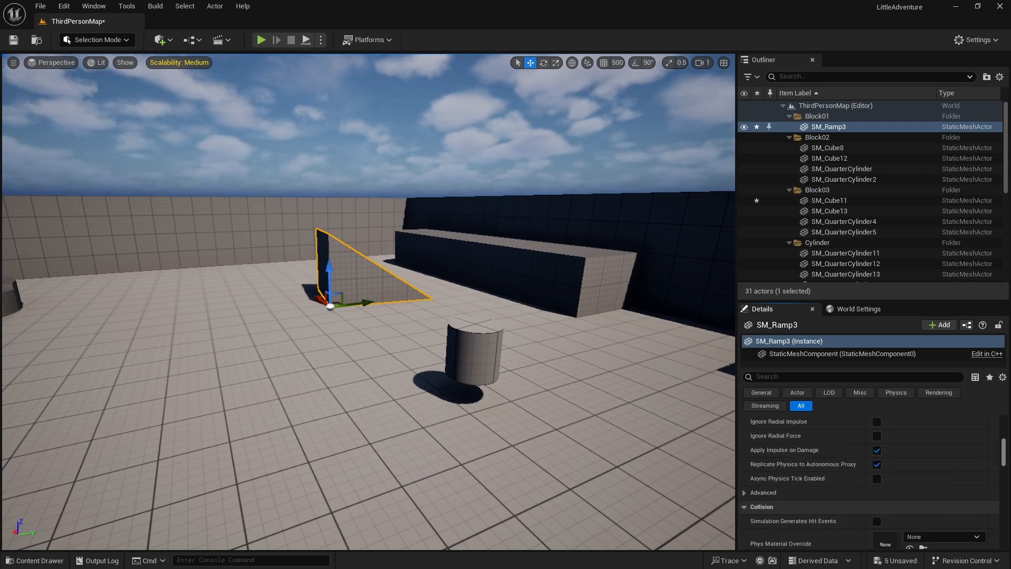
pyautogui.scroll(-5, 876, 415)
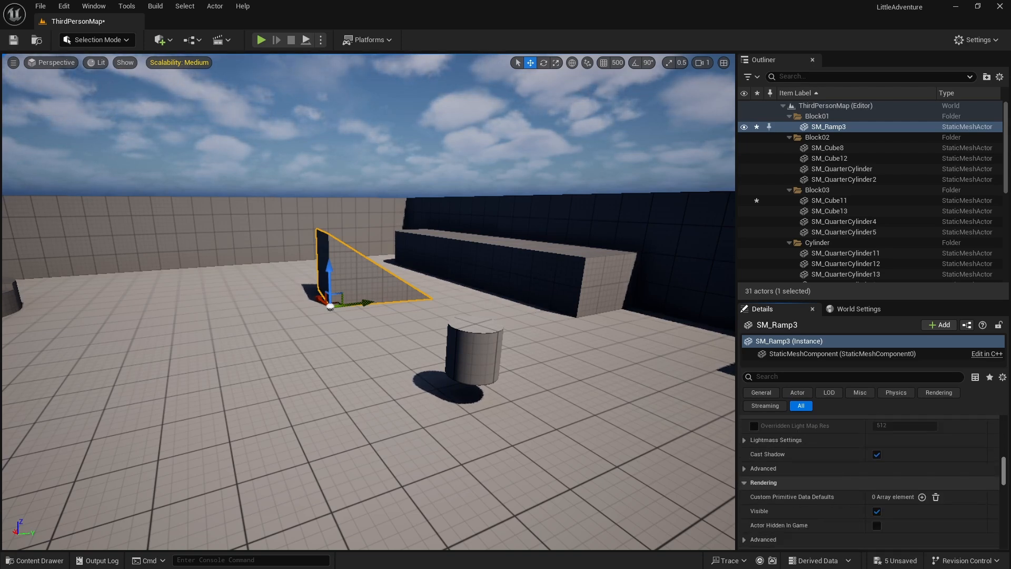
pyautogui.scroll(-1, 869, 480)
pyautogui.scroll(15, 875, 474)
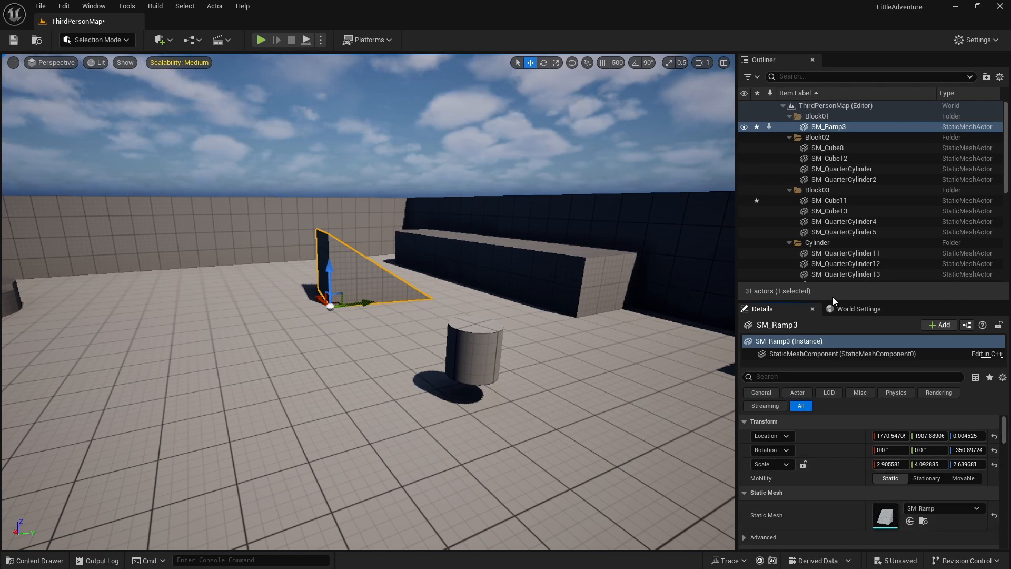
# Step: Show the World Settings, close them, and reopen them beside the actor details
pyautogui.click(862, 309)
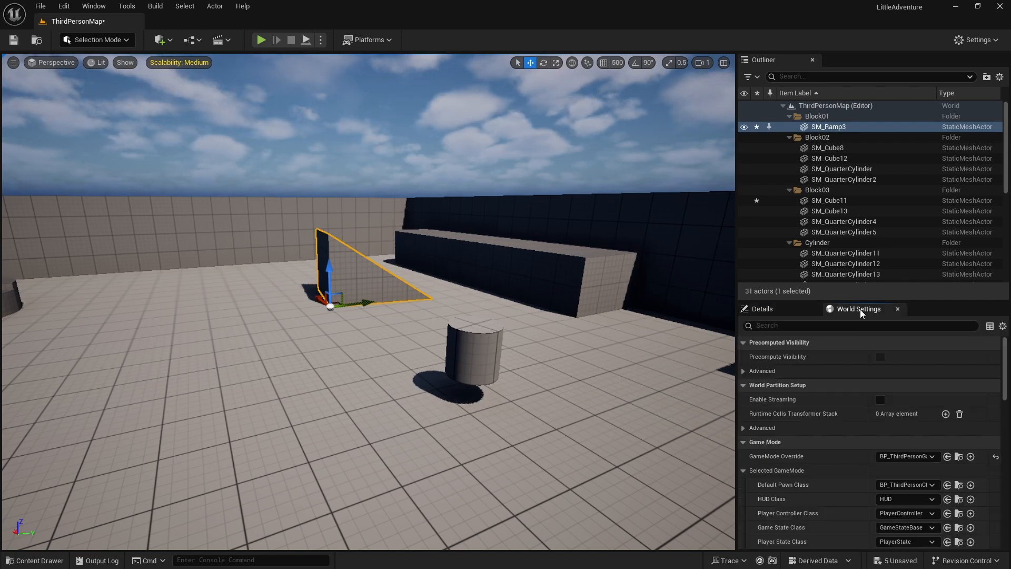
pyautogui.click(898, 309)
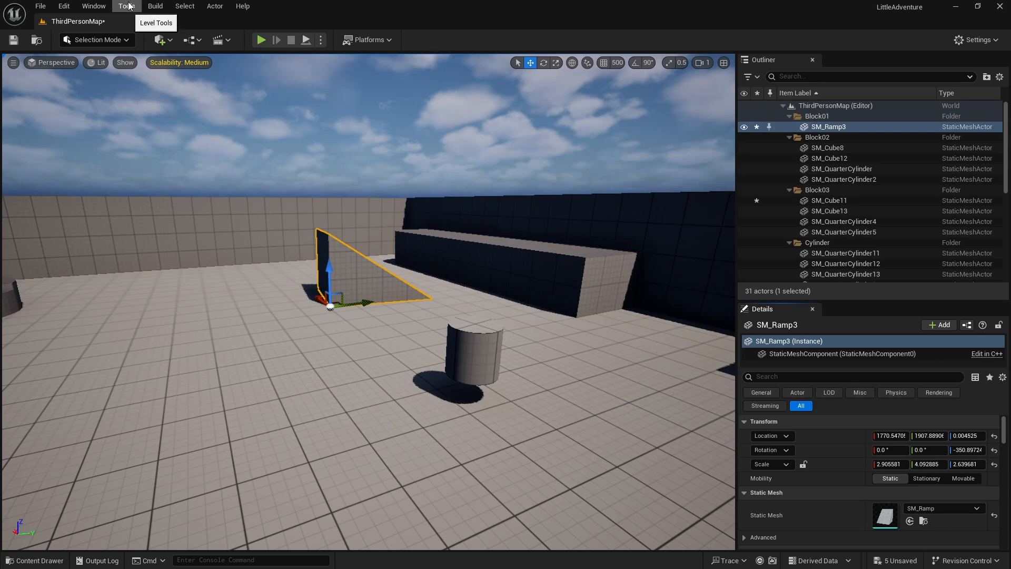
pyautogui.click(105, 6)
pyautogui.click(100, 6)
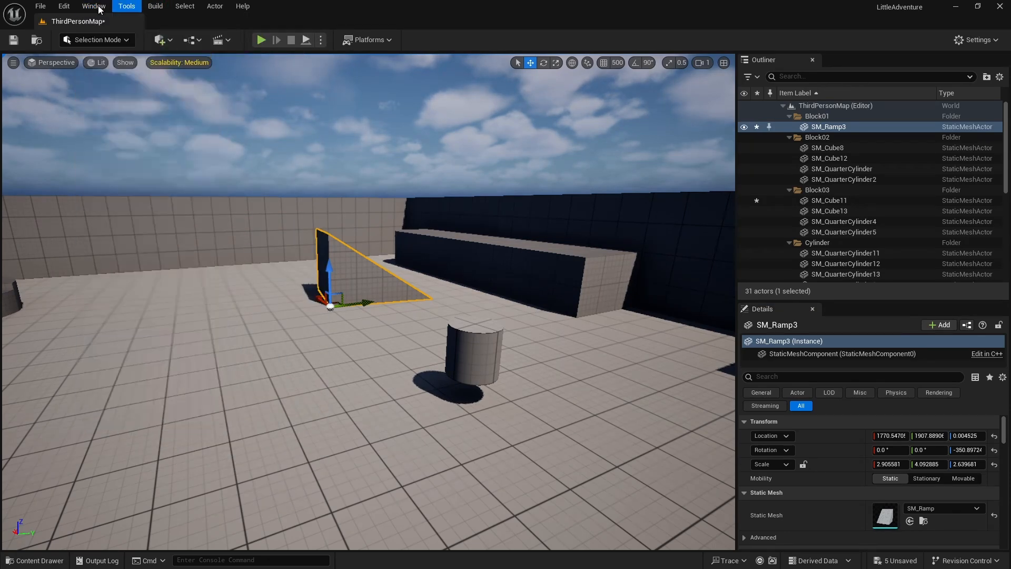
pyautogui.click(103, 8)
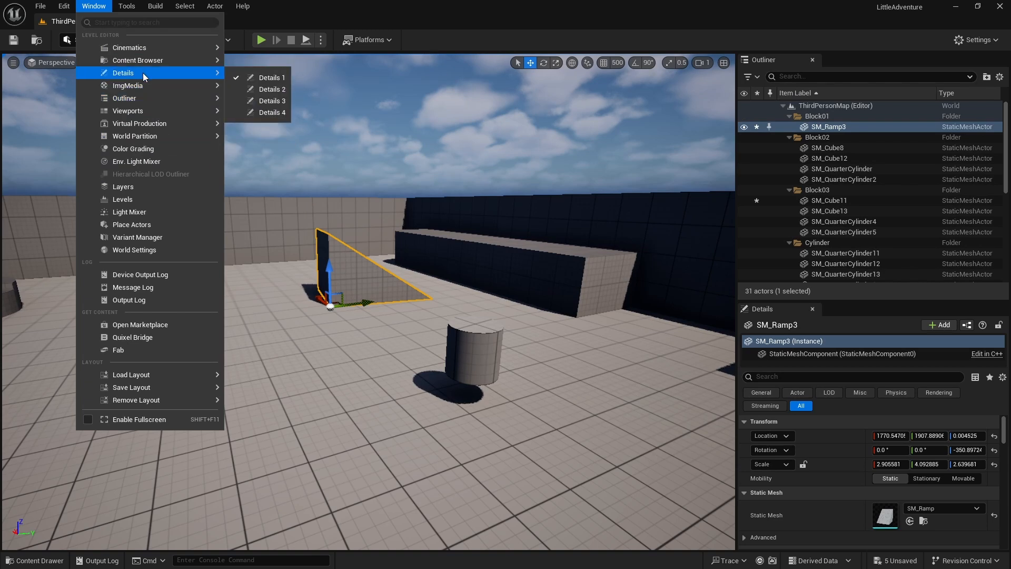
pyautogui.moveTo(126, 73)
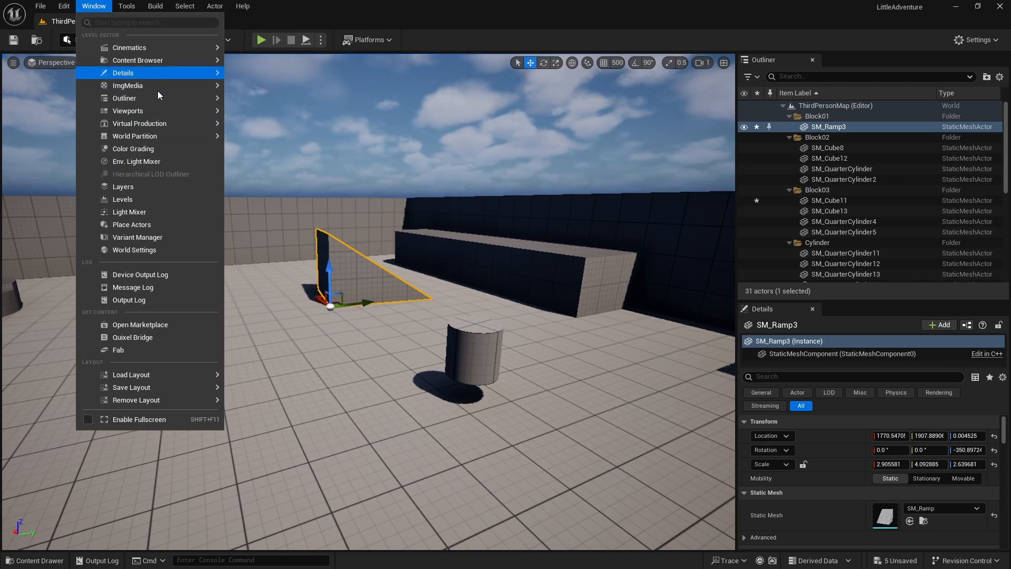
pyautogui.click(153, 250)
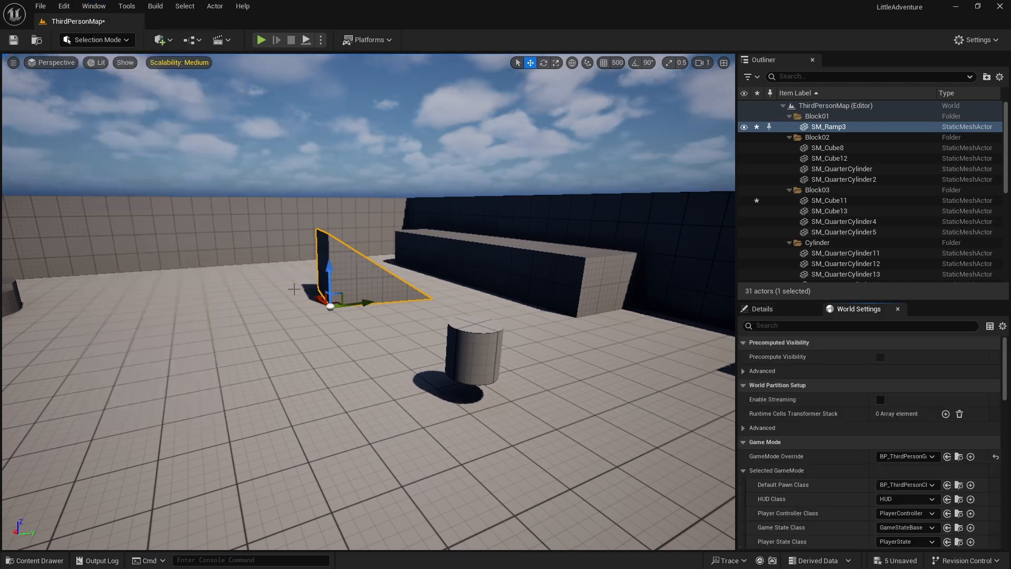
# Step: Examine the Game Mode section of the World Settings in an enlarged area and return to the ramp's details
pyautogui.moveTo(822, 301); pyautogui.dragTo(822, 277)
pyautogui.scroll(-2, 906, 411)
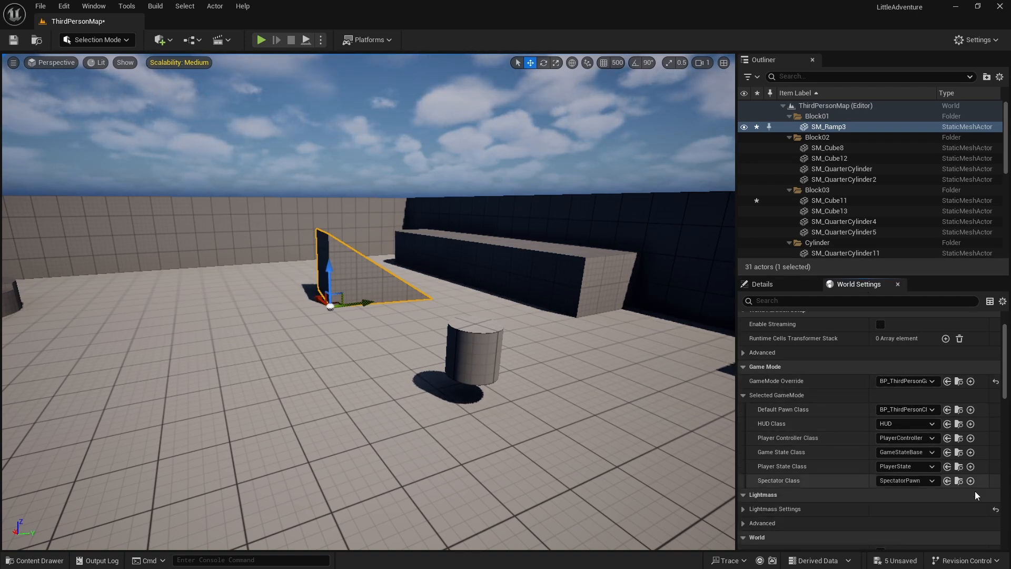
pyautogui.click(749, 367)
pyautogui.click(745, 367)
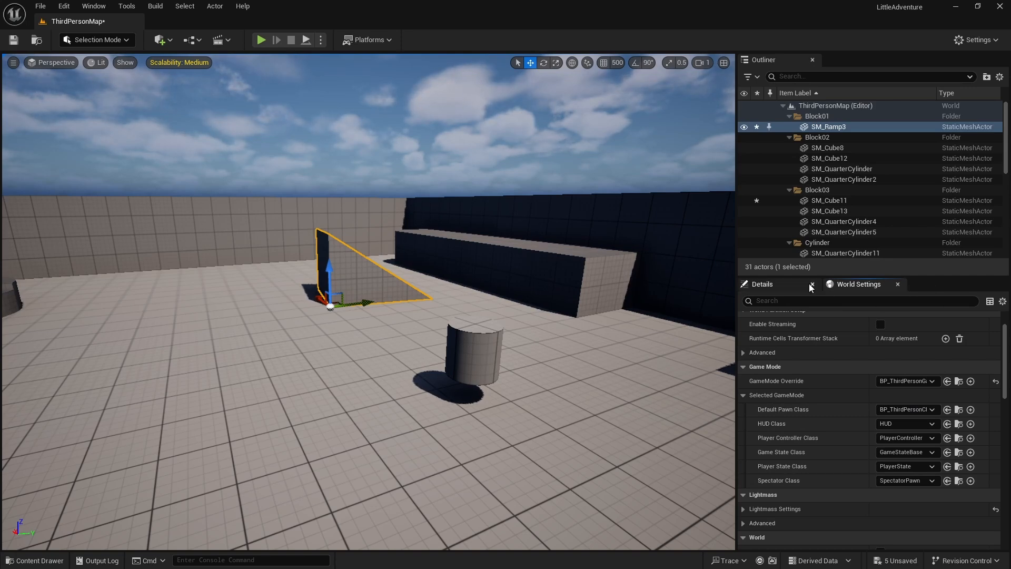
pyautogui.click(784, 287)
# Step: Look across the level and examine the viewport options, the camera view choices and the view modes
pyautogui.moveTo(502, 228); pyautogui.dragTo(470, 197, button='right')
pyautogui.press('w')
pyautogui.press('s')
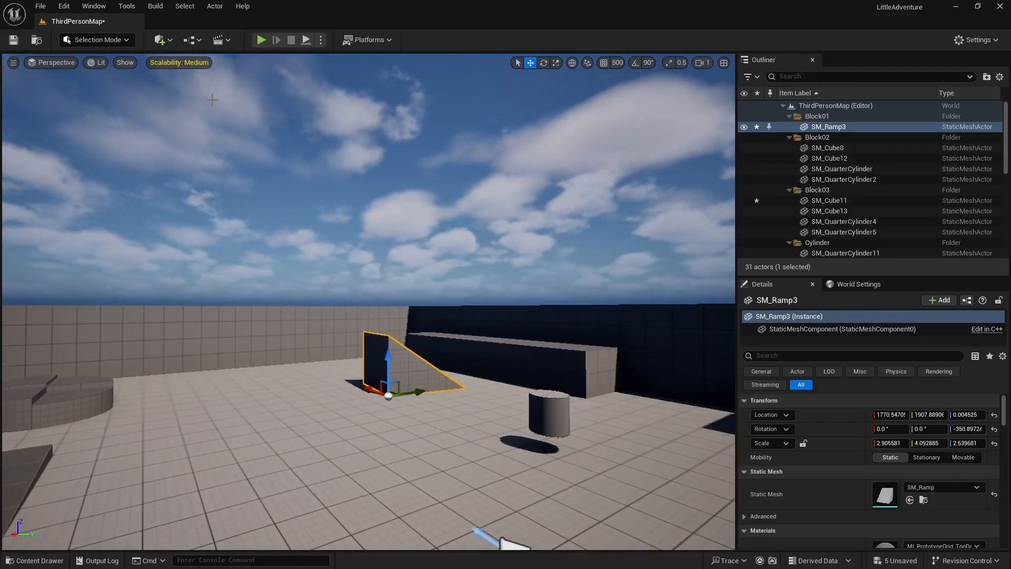
pyautogui.click(13, 63)
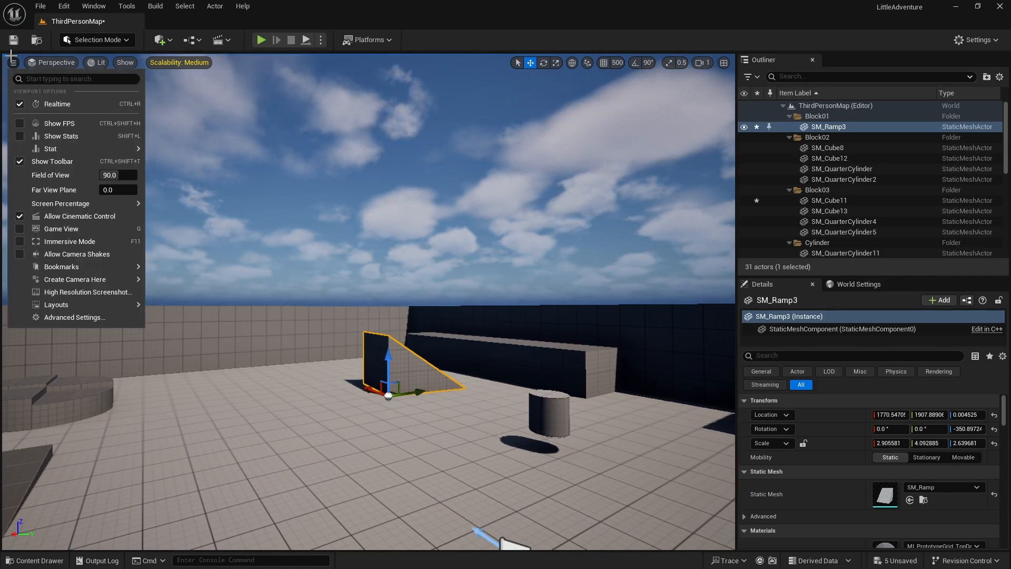
pyautogui.click(54, 63)
pyautogui.click(54, 63)
pyautogui.click(55, 63)
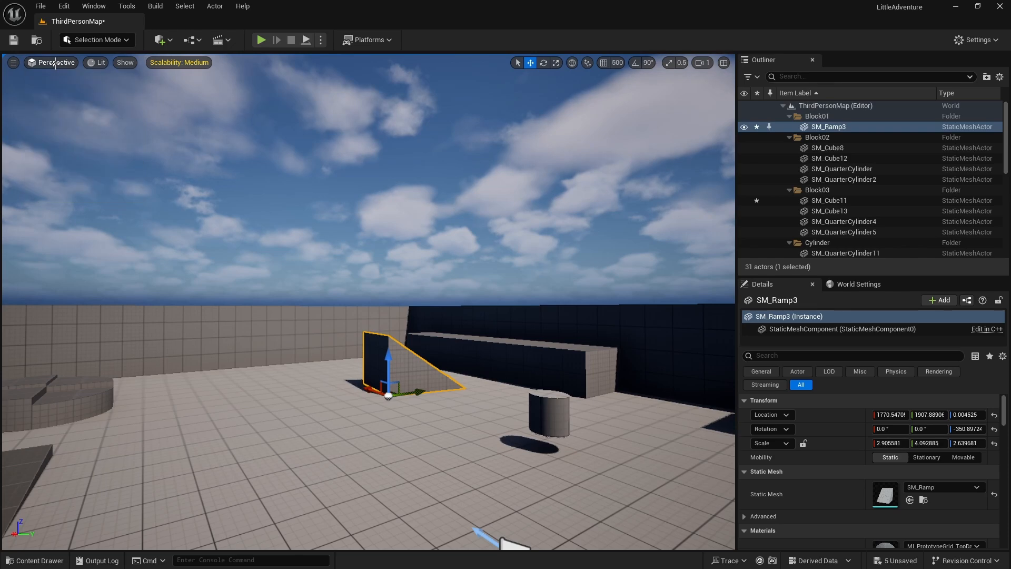
pyautogui.click(97, 62)
# Step: Select the long block behind the ramp and switch the viewport to the orthographic Top view
pyautogui.click(442, 337)
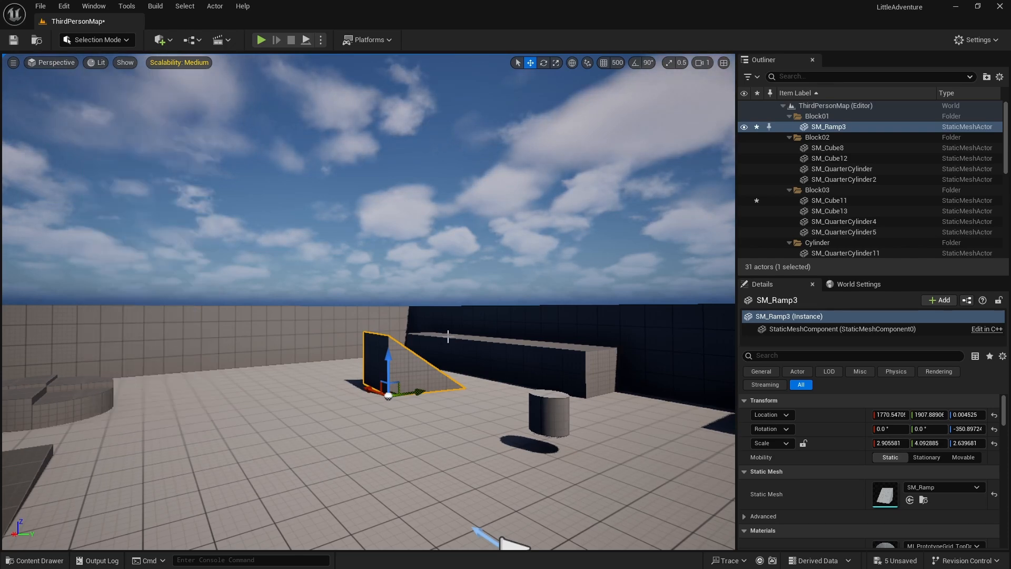
pyautogui.click(442, 339)
pyautogui.click(52, 62)
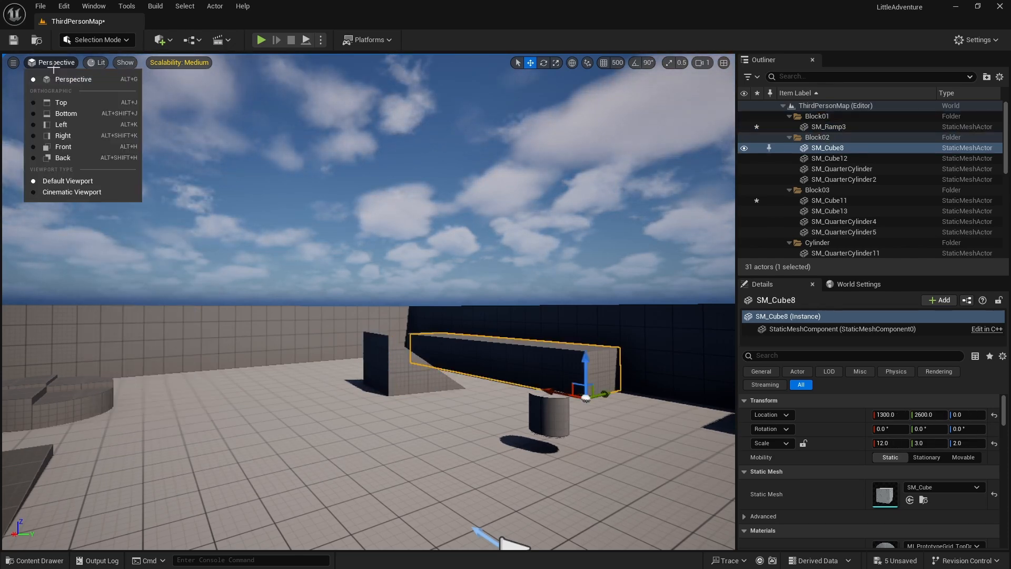
pyautogui.click(68, 105)
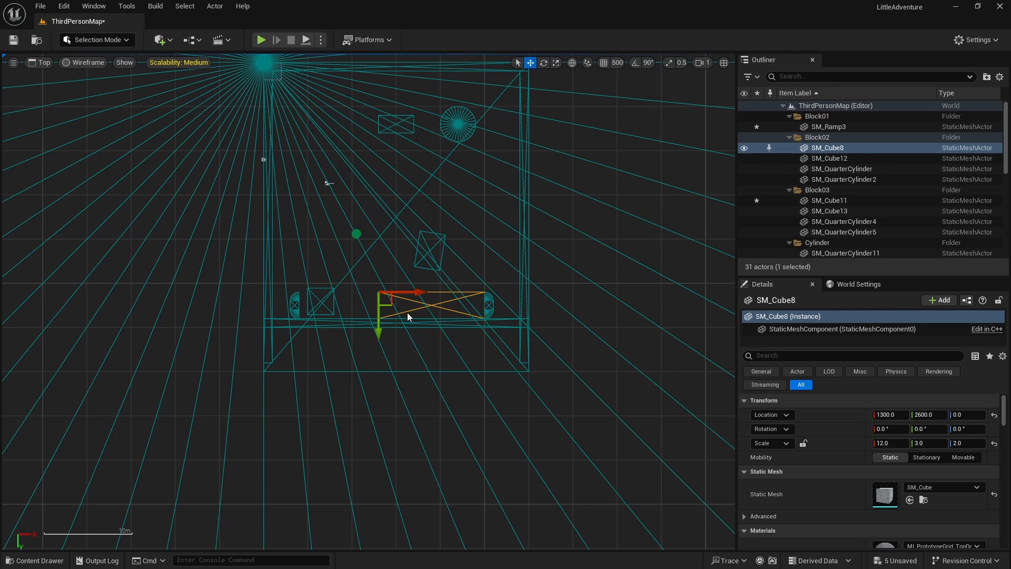
# Step: Look over the level in the Lit view mode from above and restore the Wireframe mode
pyautogui.click(79, 63)
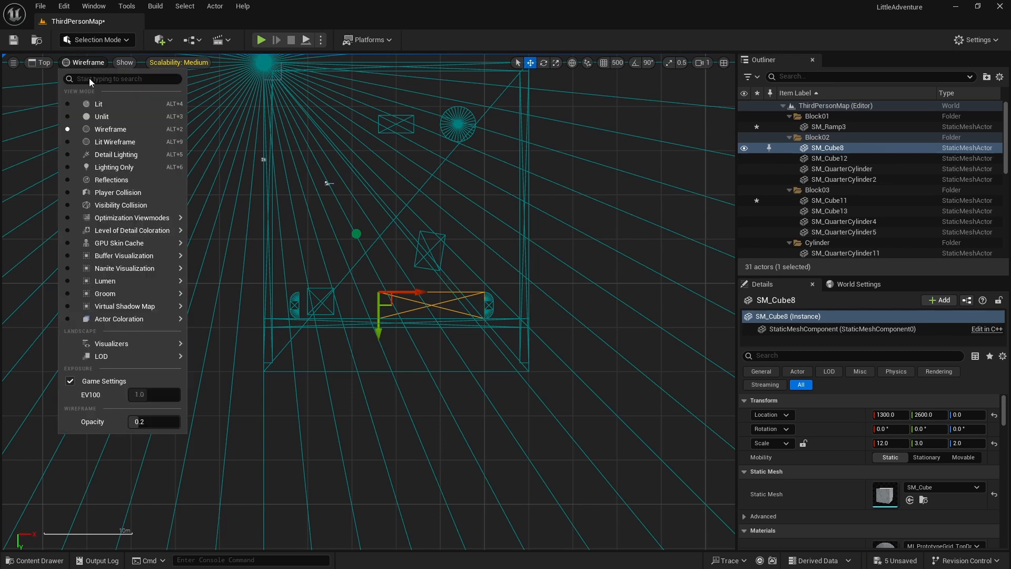
pyautogui.click(105, 103)
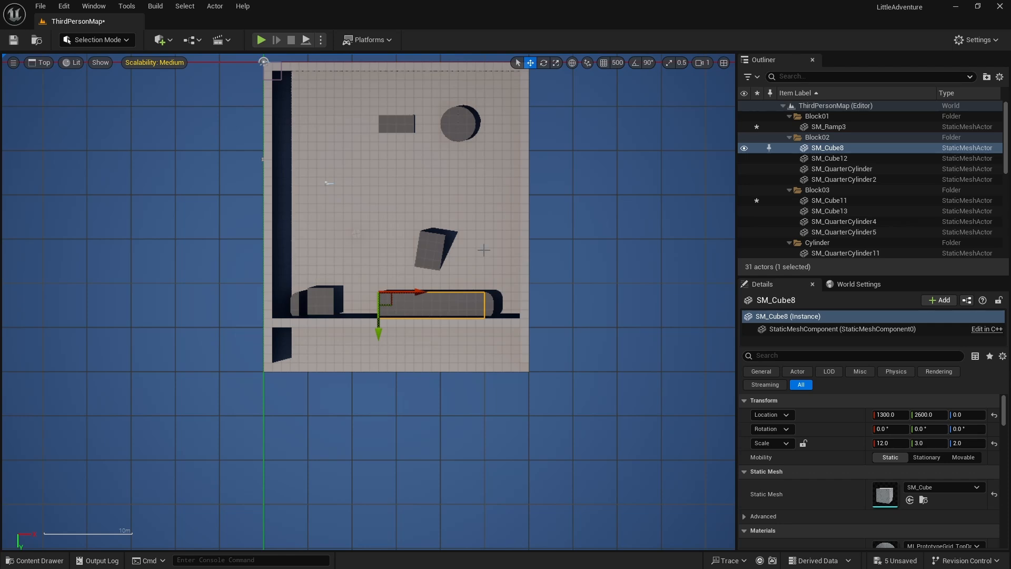
pyautogui.scroll(5, 484, 250)
pyautogui.scroll(-2, 446, 282)
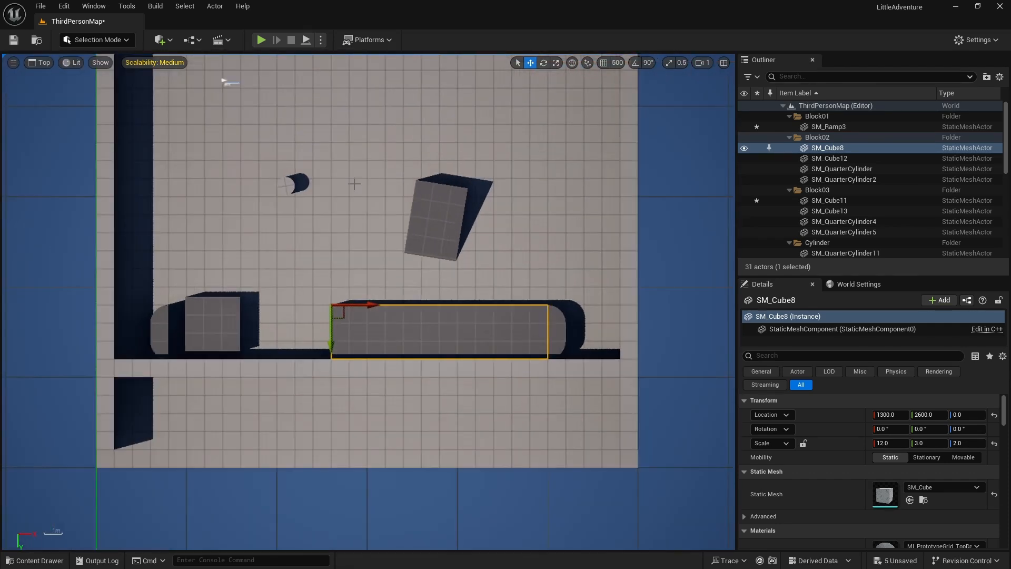
pyautogui.click(82, 62)
pyautogui.click(118, 130)
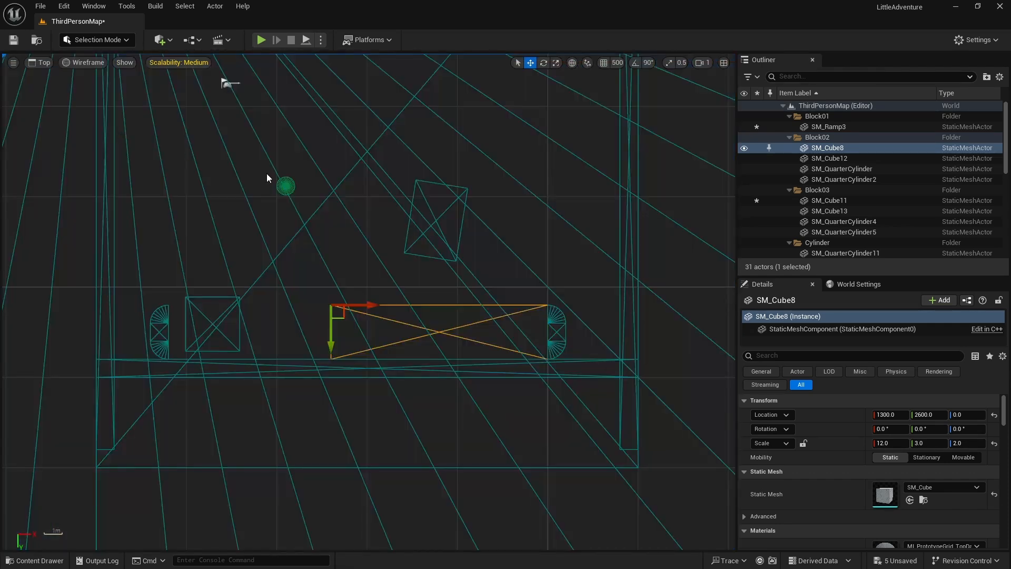
# Step: Select the ramp and move it along Y toward the long block, to about Y 2144
pyautogui.scroll(3, 438, 271)
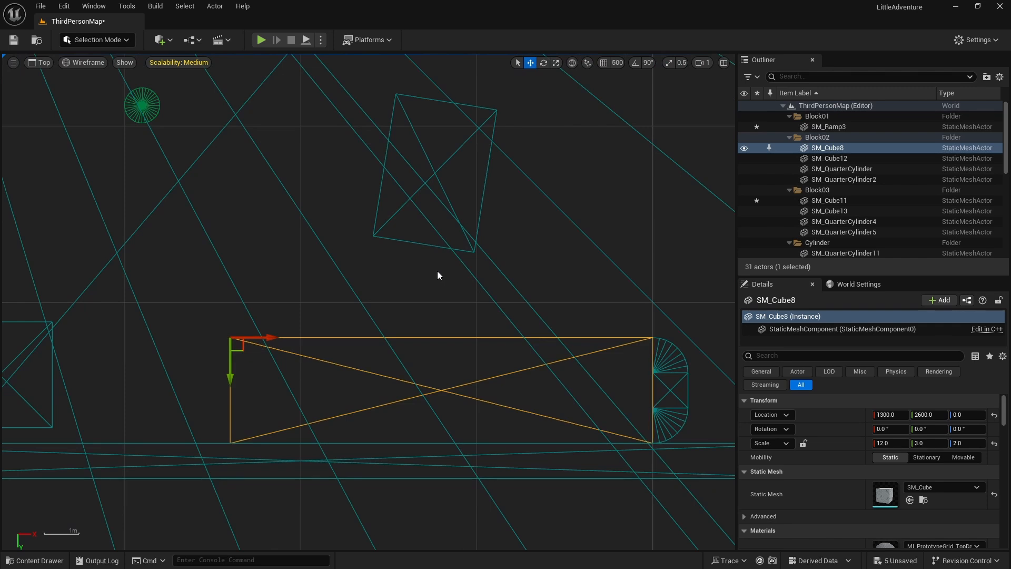
pyautogui.click(434, 180)
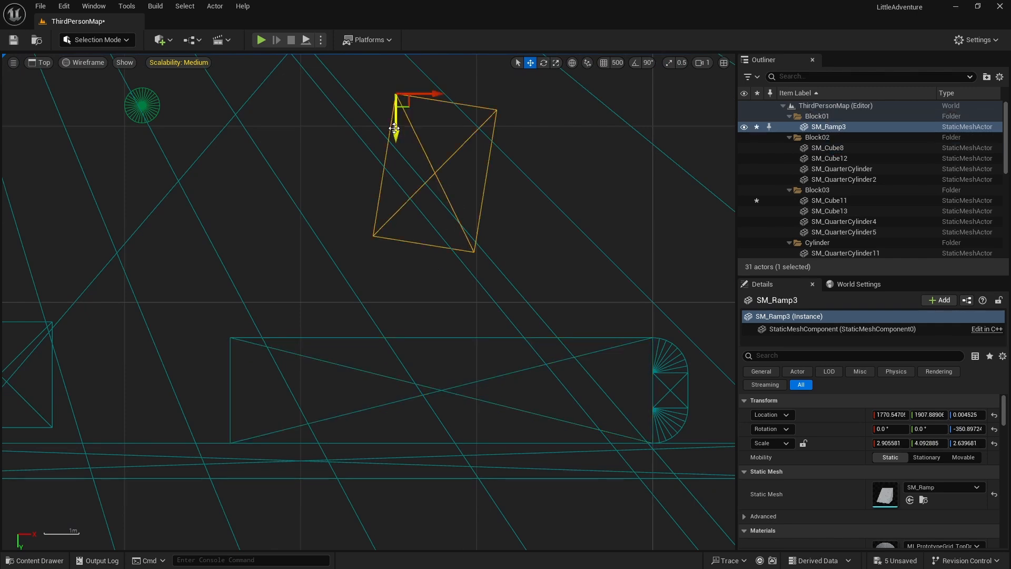
pyautogui.moveTo(394, 128); pyautogui.dragTo(385, 212)
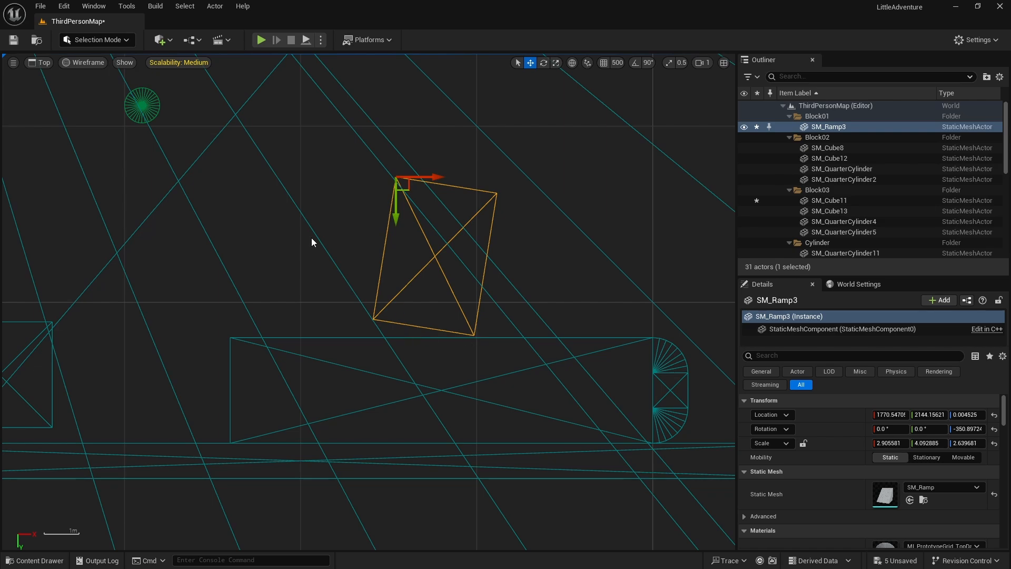
# Step: Return the viewport to Perspective and frame the moved ramp beside the long block
pyautogui.click(47, 63)
pyautogui.click(68, 84)
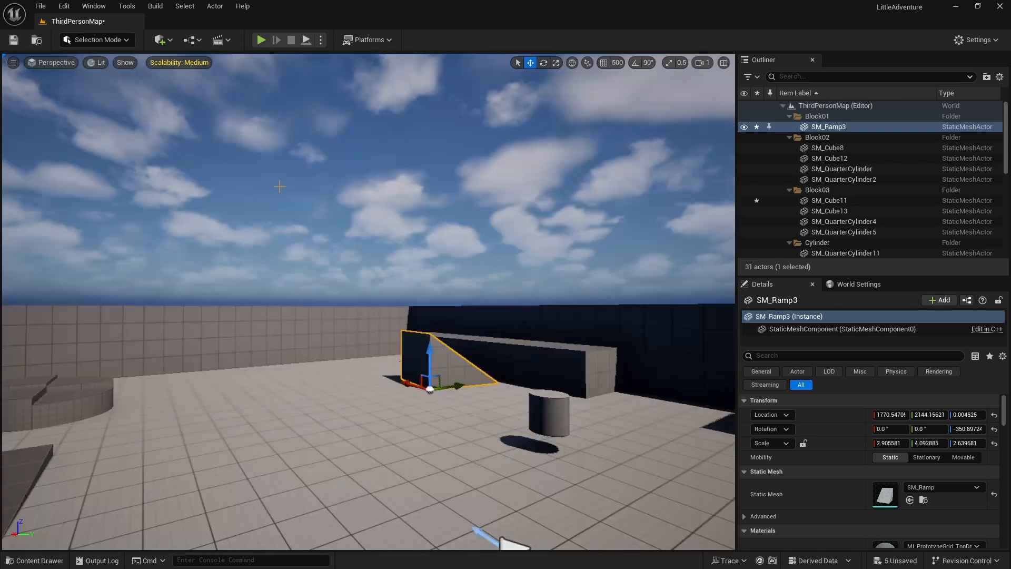
pyautogui.press('f')
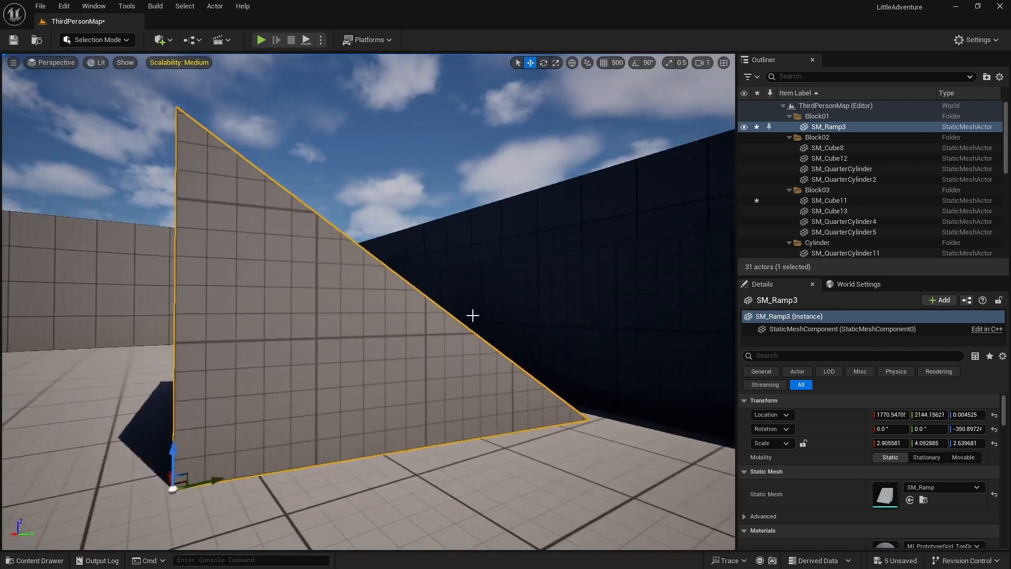
pyautogui.moveTo(474, 315)
pyautogui.mouseDown(button='right')
pyautogui.moveTo(473, 221)
pyautogui.moveTo(474, 332)
pyautogui.moveTo(475, 323)
pyautogui.mouseUp(button='right')
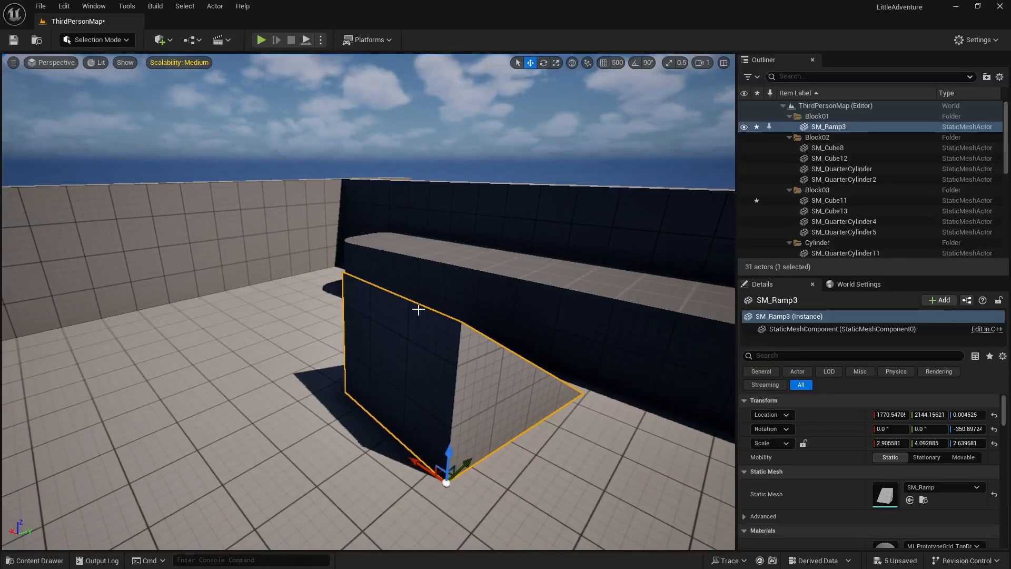
# Step: Examine the show flags, enable the Collision display and inspect the collision outlines around the cylinder and blocks
pyautogui.click(118, 64)
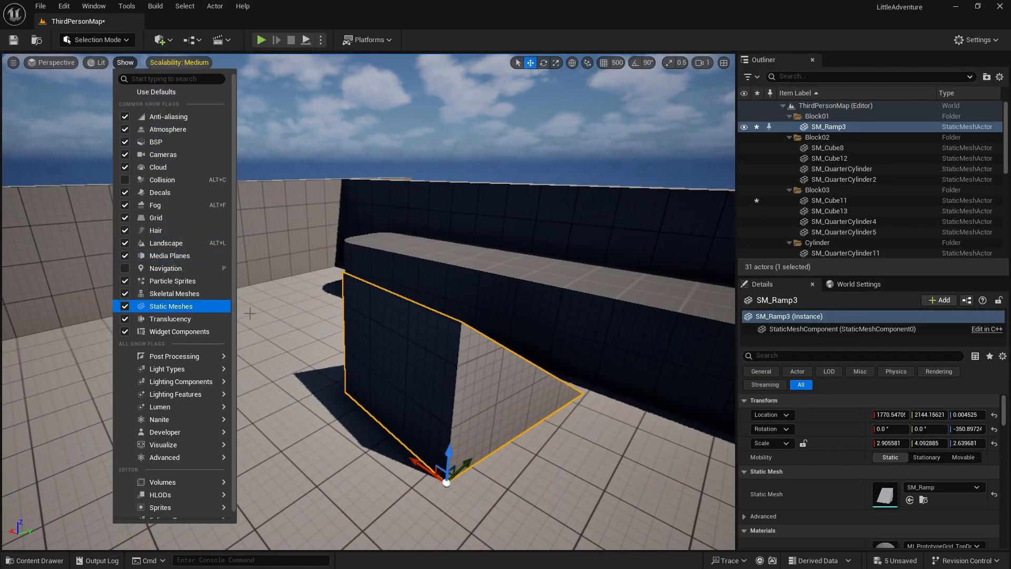
pyautogui.moveTo(530, 306); pyautogui.dragTo(601, 308, button='right')
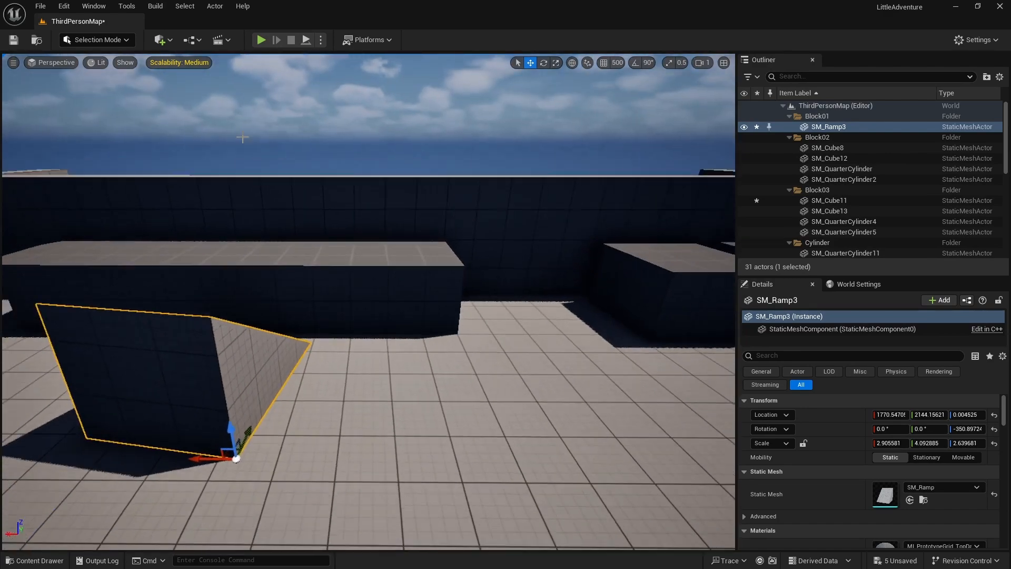
pyautogui.click(125, 63)
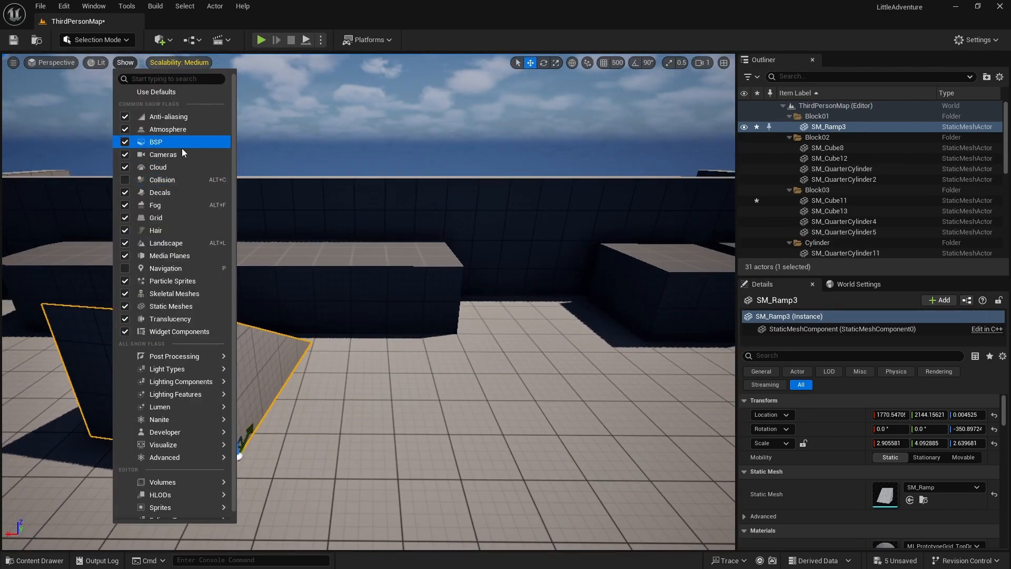
pyautogui.click(168, 177)
pyautogui.moveTo(369, 316); pyautogui.dragTo(409, 280, button='right')
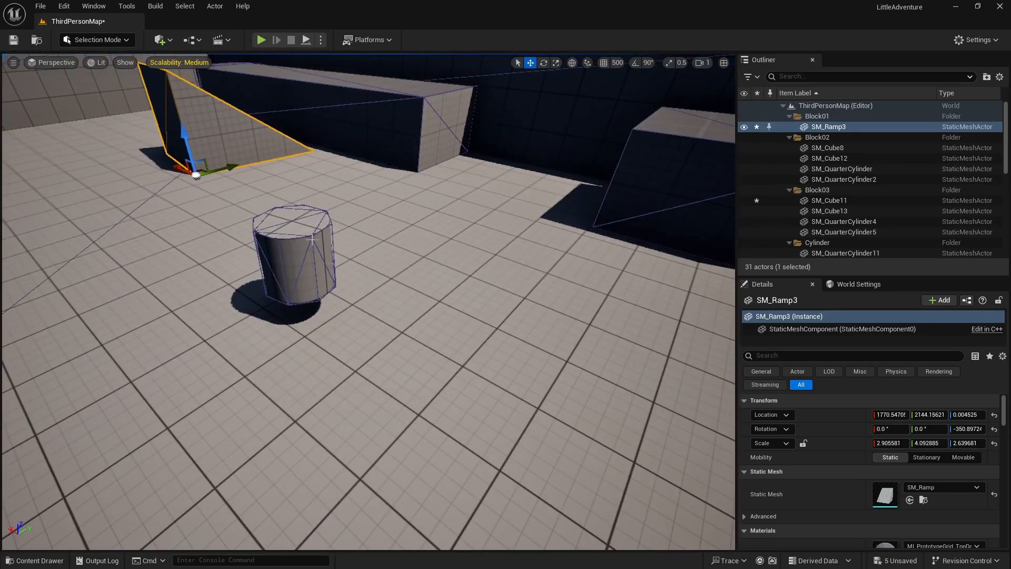
pyautogui.moveTo(347, 198); pyautogui.dragTo(255, 122, button='right')
pyautogui.press('w')
# Step: Disable the Collision display in the viewport
pyautogui.click(121, 56)
pyautogui.click(125, 62)
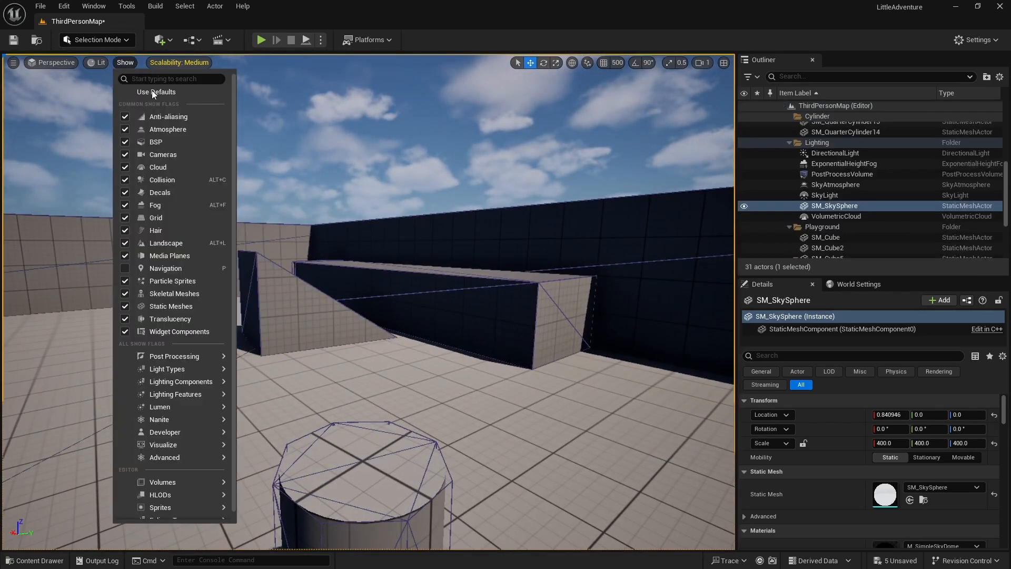
pyautogui.click(126, 180)
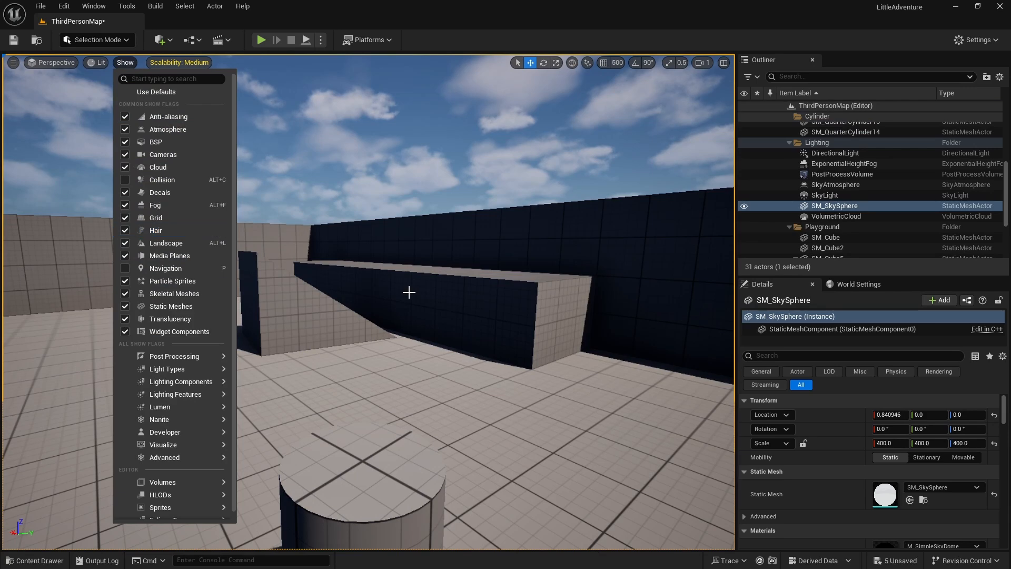
# Step: Examine the Scalability groups and the quality levels offered for each of them
pyautogui.click(327, 363)
pyautogui.click(181, 63)
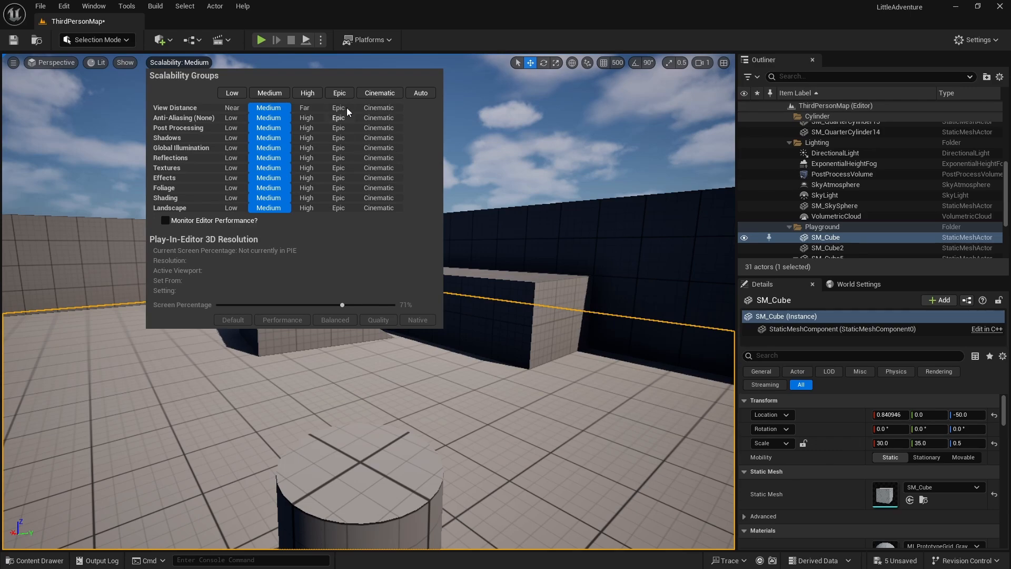
pyautogui.click(508, 428)
# Step: Select the ramp, focus on it and rotate it around Z to about -172.8° so its high end faces the long block
pyautogui.moveTo(461, 364); pyautogui.dragTo(422, 377, button='right')
pyautogui.click(514, 329)
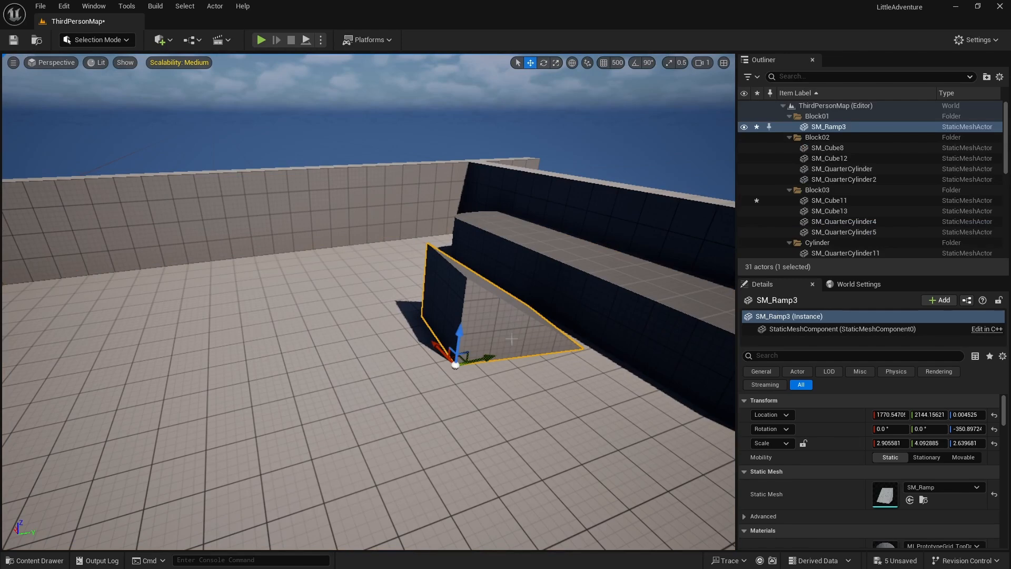
pyautogui.moveTo(562, 263); pyautogui.dragTo(571, 339, button='right')
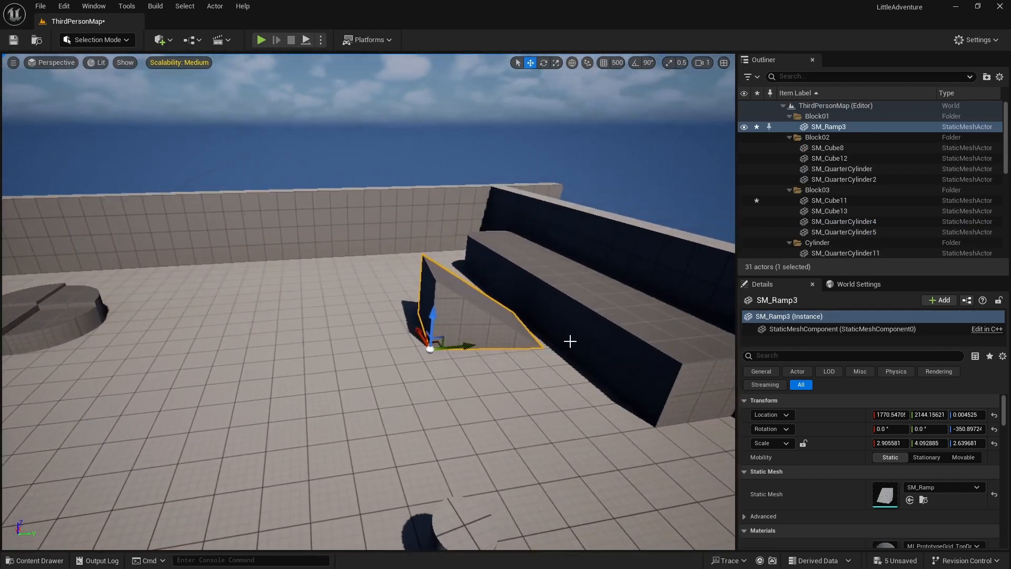
pyautogui.press('f')
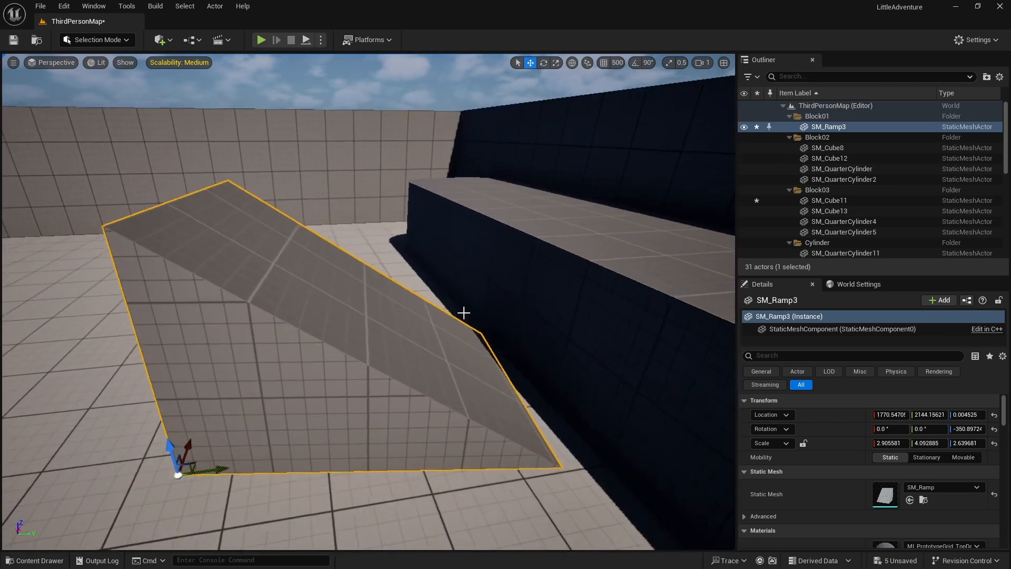
pyautogui.moveTo(332, 412); pyautogui.dragTo(437, 400, button='right')
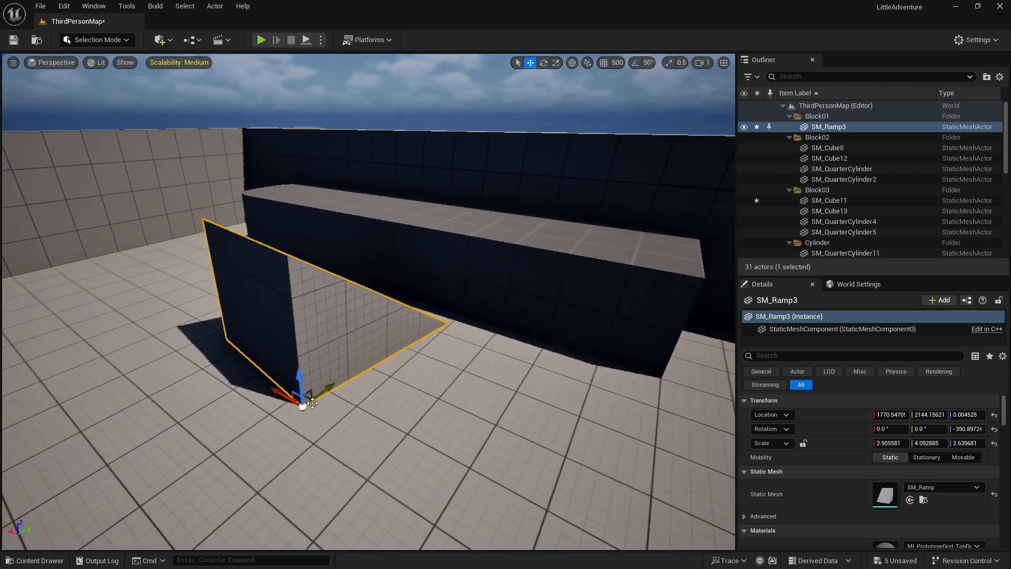
pyautogui.press('e')
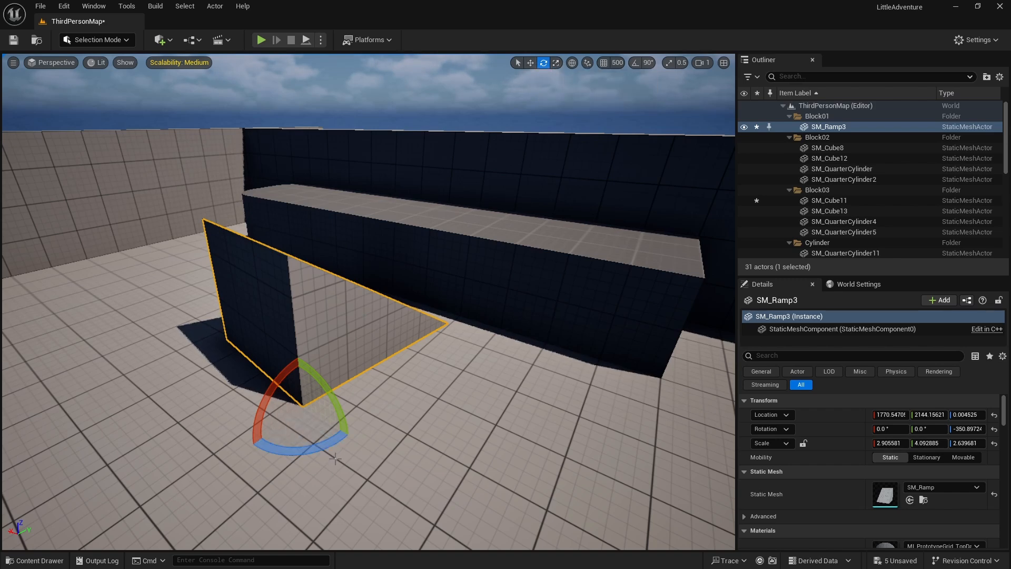
pyautogui.moveTo(335, 456); pyautogui.dragTo(460, 451)
pyautogui.moveTo(577, 365); pyautogui.dragTo(442, 377, button='right')
# Step: Move the ramp along Y against the long block, to about Y 2611
pyautogui.press('w')
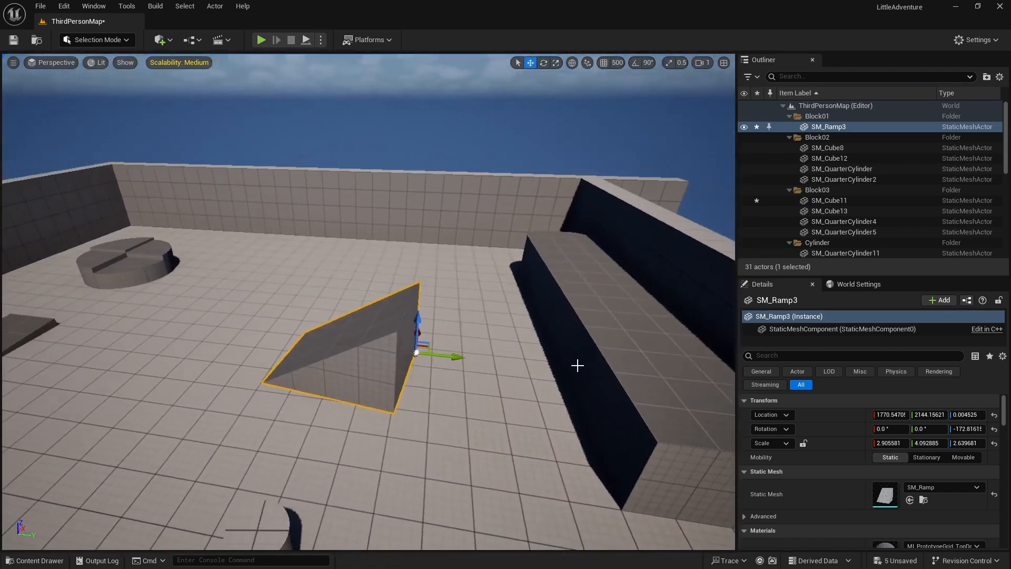
pyautogui.moveTo(510, 358); pyautogui.dragTo(596, 372)
pyautogui.moveTo(612, 390); pyautogui.dragTo(582, 394, button='right')
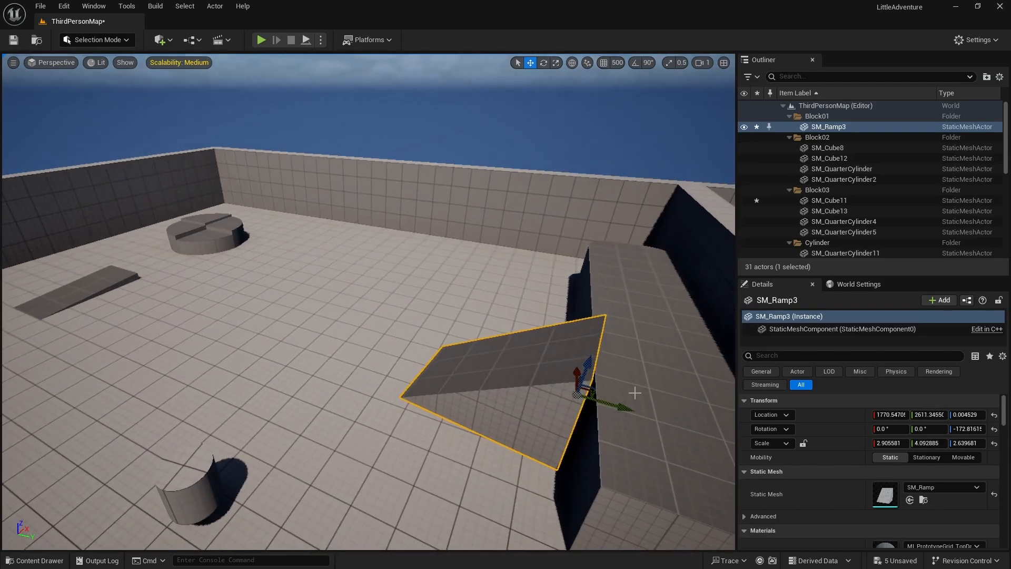
# Step: Rotate the ramp around Z to about -178.8° to straighten it against the long block
pyautogui.press('e')
pyautogui.moveTo(605, 400); pyautogui.dragTo(557, 411)
pyautogui.moveTo(572, 389); pyautogui.dragTo(580, 340, button='right')
# Step: Switch to the Top view and move the ramp back along Y to about 2591.9, clear of the block's edge
pyautogui.press('w')
pyautogui.click(52, 64)
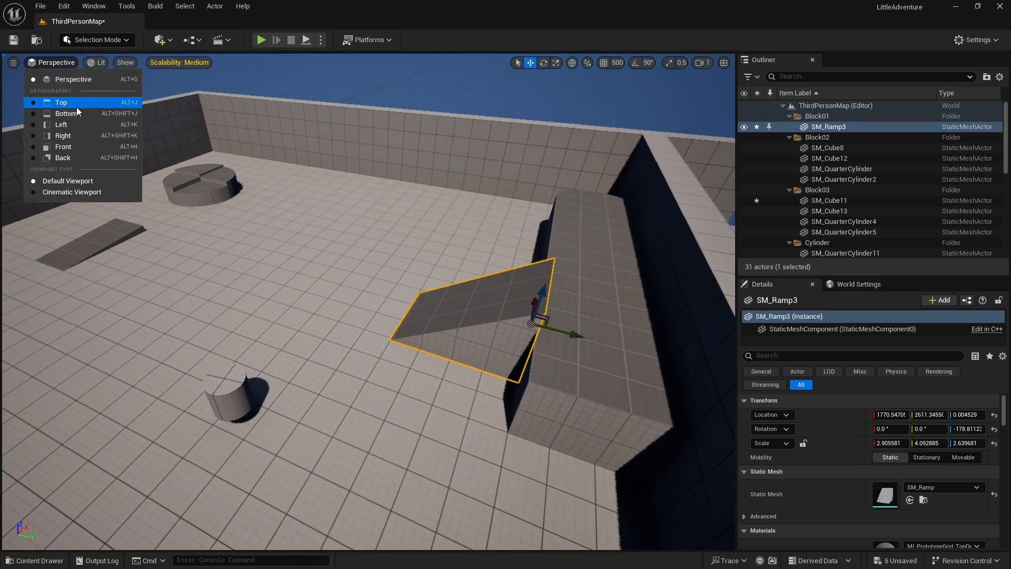
pyautogui.click(78, 102)
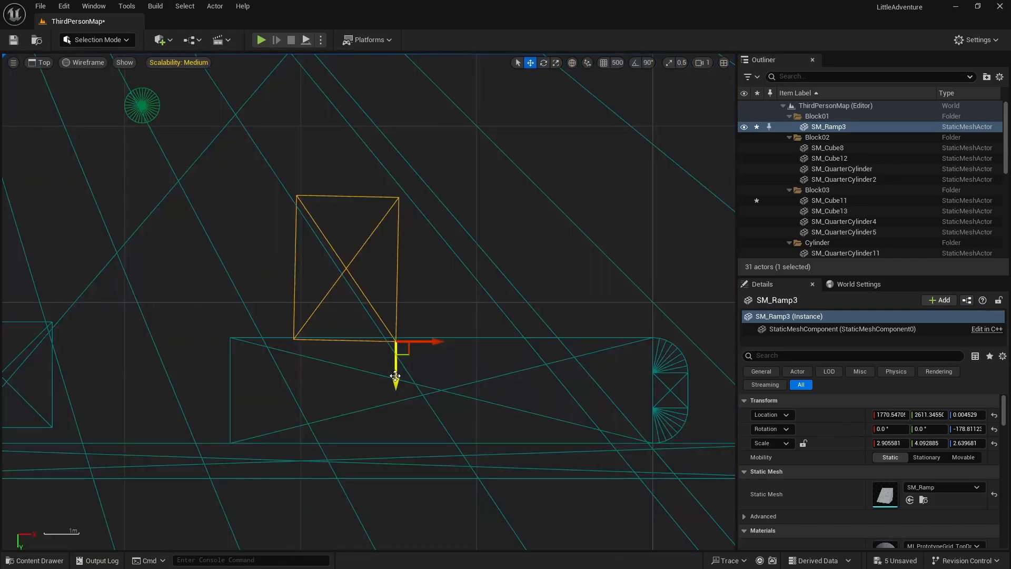
pyautogui.moveTo(395, 377); pyautogui.dragTo(361, 355)
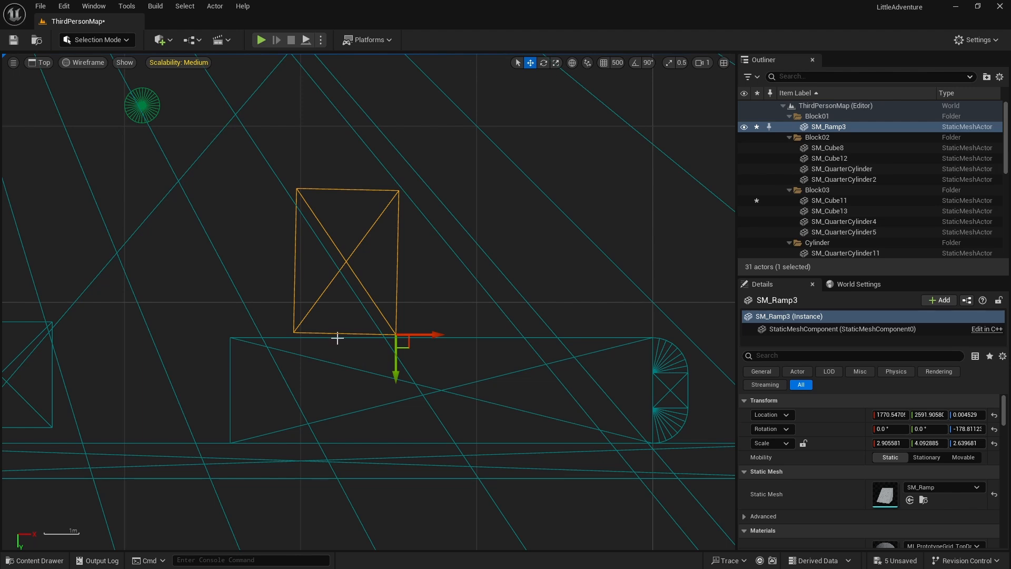
# Step: Align the ramp flush with the block's edge by moving it to about Y 2600.2 and rotating it around Z to about -180°
pyautogui.scroll(5, 337, 338)
pyautogui.scroll(-5, 327, 338)
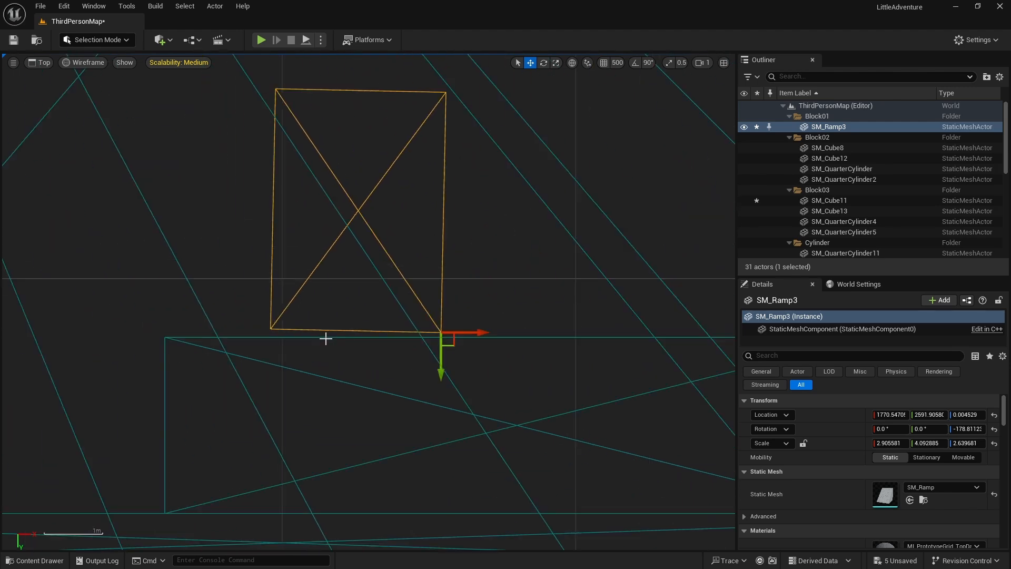
pyautogui.scroll(6, 330, 334)
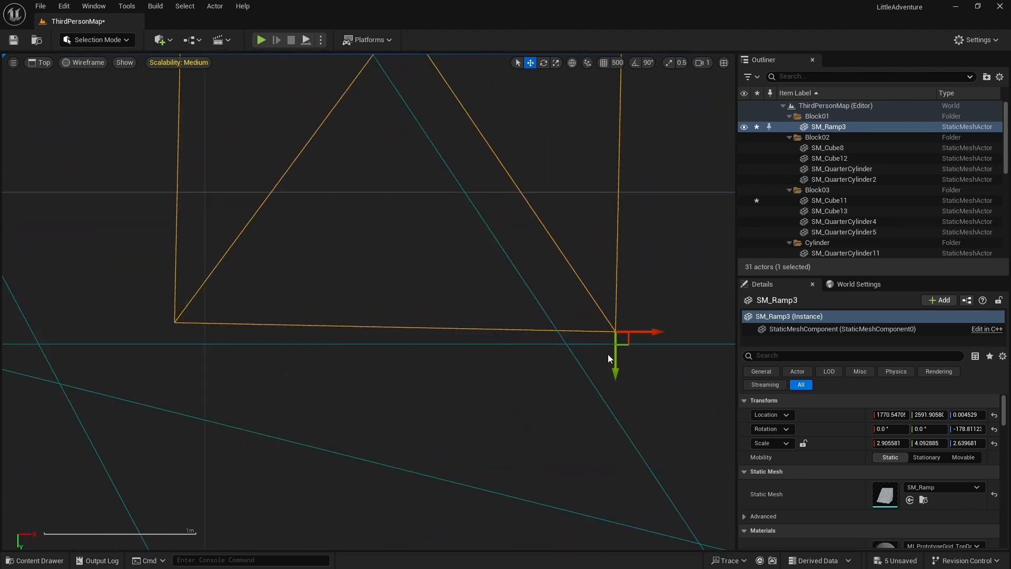
pyautogui.moveTo(608, 354); pyautogui.dragTo(617, 371)
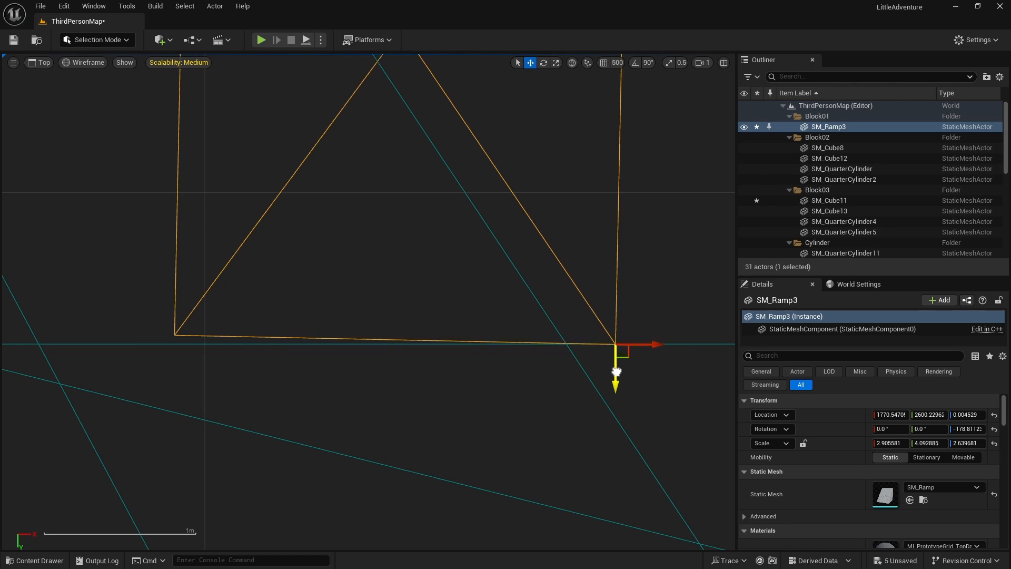
pyautogui.press('e')
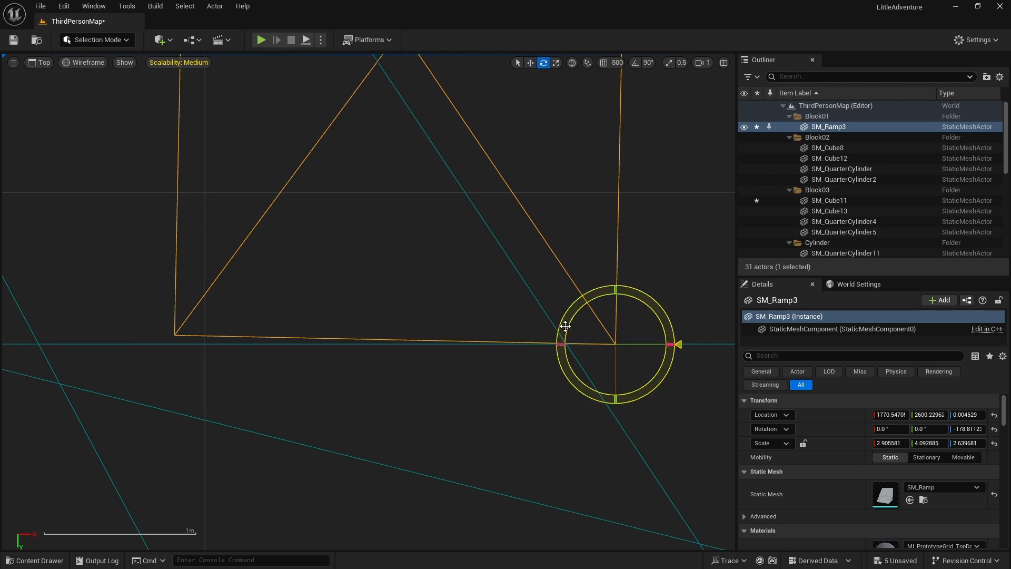
pyautogui.moveTo(564, 323); pyautogui.dragTo(563, 323)
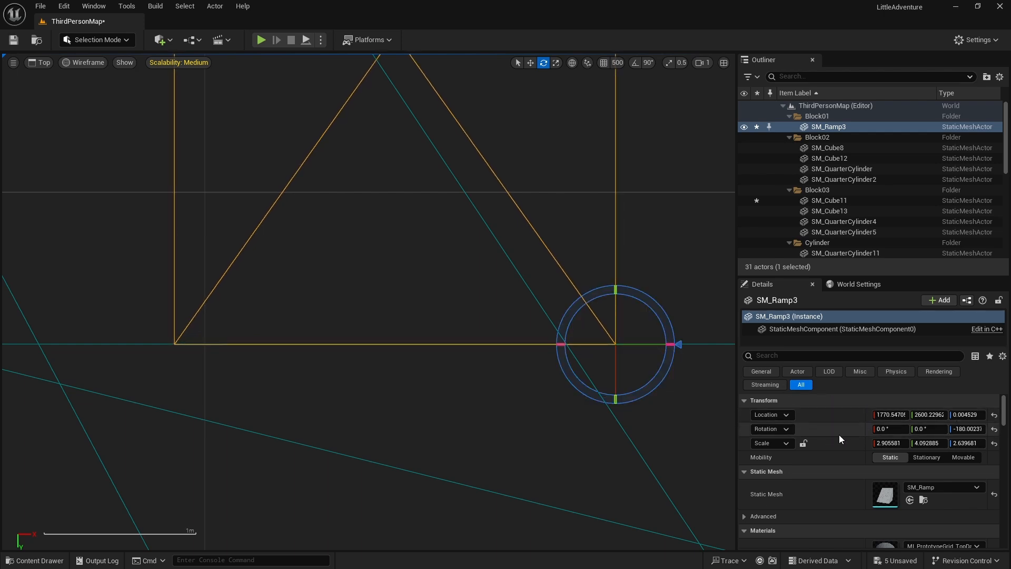
# Step: Switch back to the Perspective view and examine how the ramp meets the long block
pyautogui.press('w')
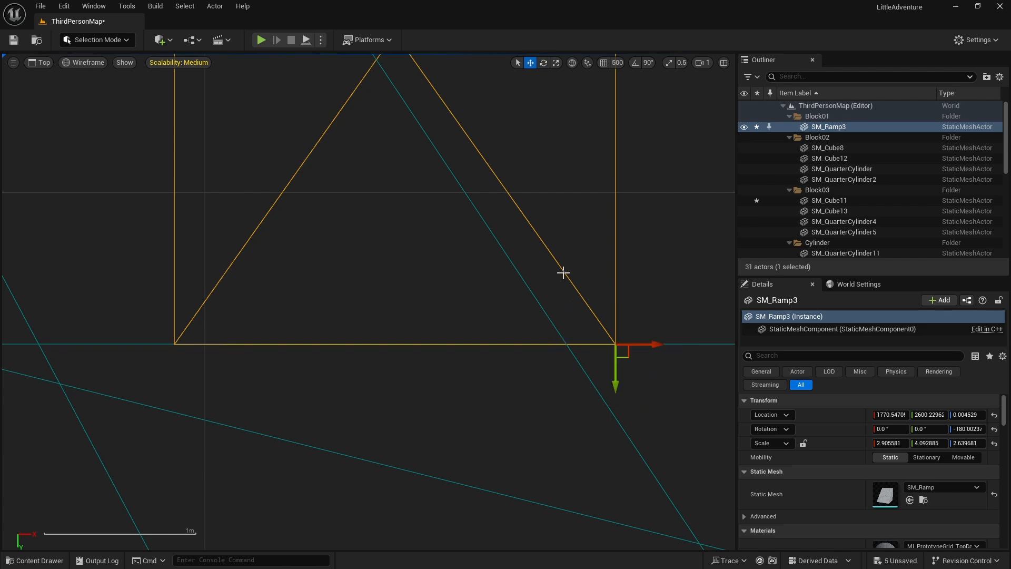
pyautogui.scroll(-3, 566, 279)
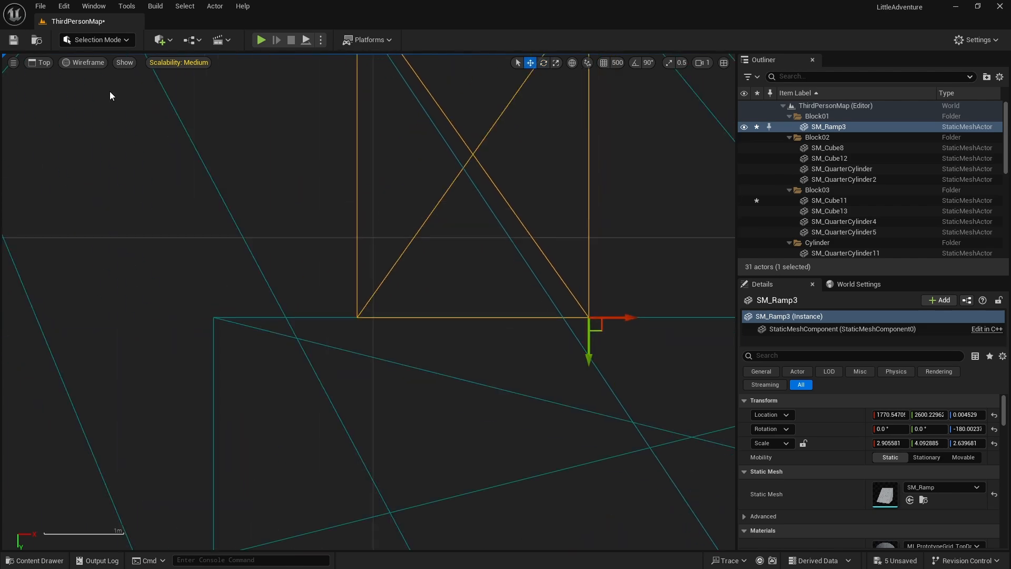
pyautogui.click(44, 62)
pyautogui.click(76, 82)
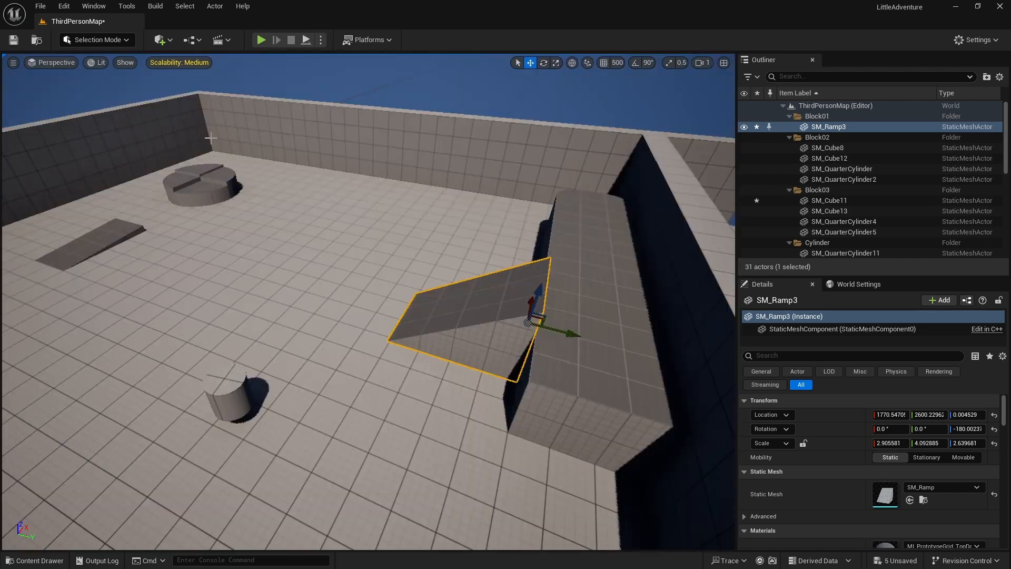
pyautogui.moveTo(500, 324); pyautogui.dragTo(418, 343, button='right')
# Step: In the Front view, scale the ramp down along Z to about 2.01 to match the long block's height
pyautogui.click(53, 62)
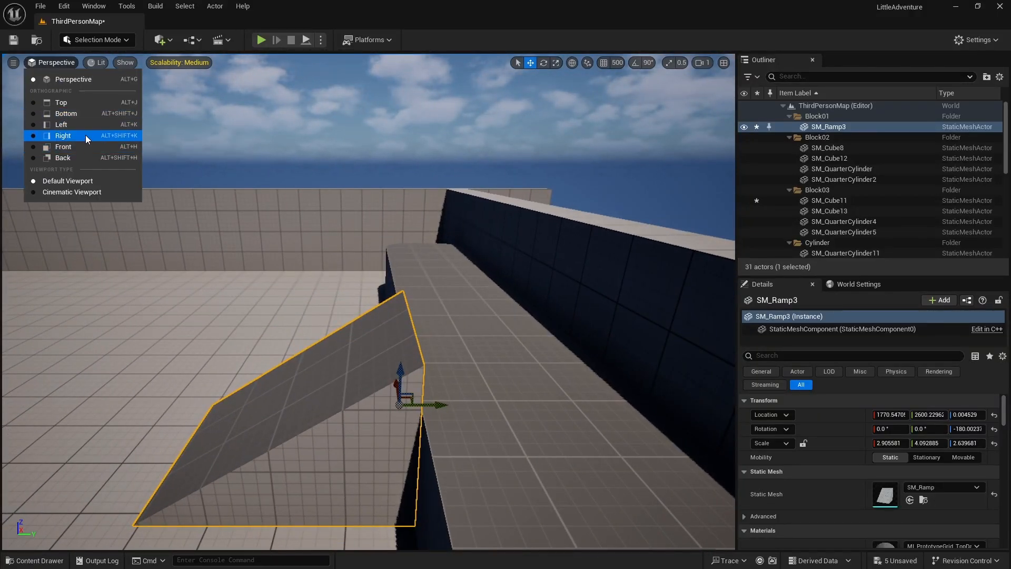
pyautogui.click(95, 148)
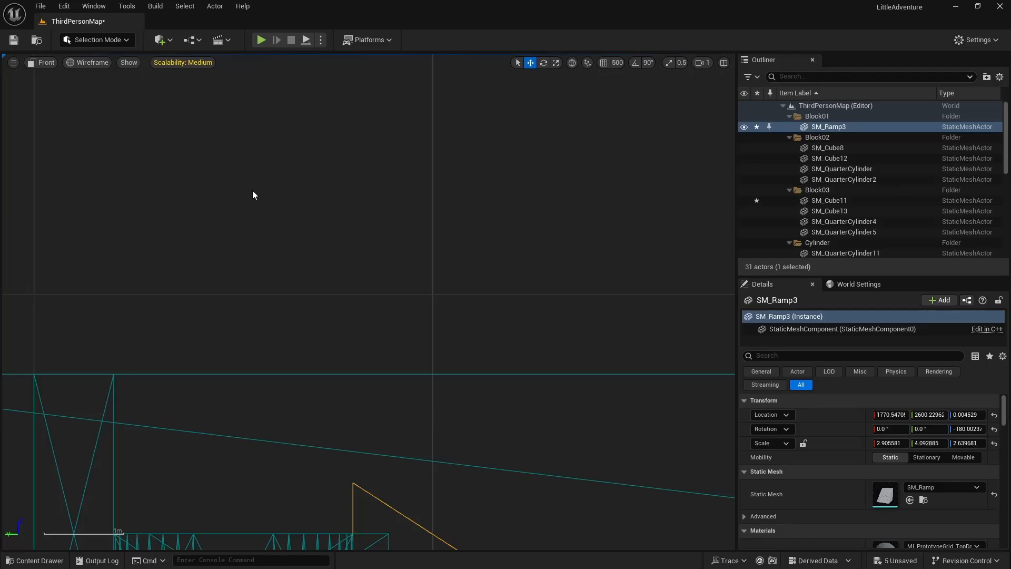
pyautogui.scroll(-4, 399, 368)
pyautogui.moveTo(392, 393); pyautogui.dragTo(380, 200, button='right')
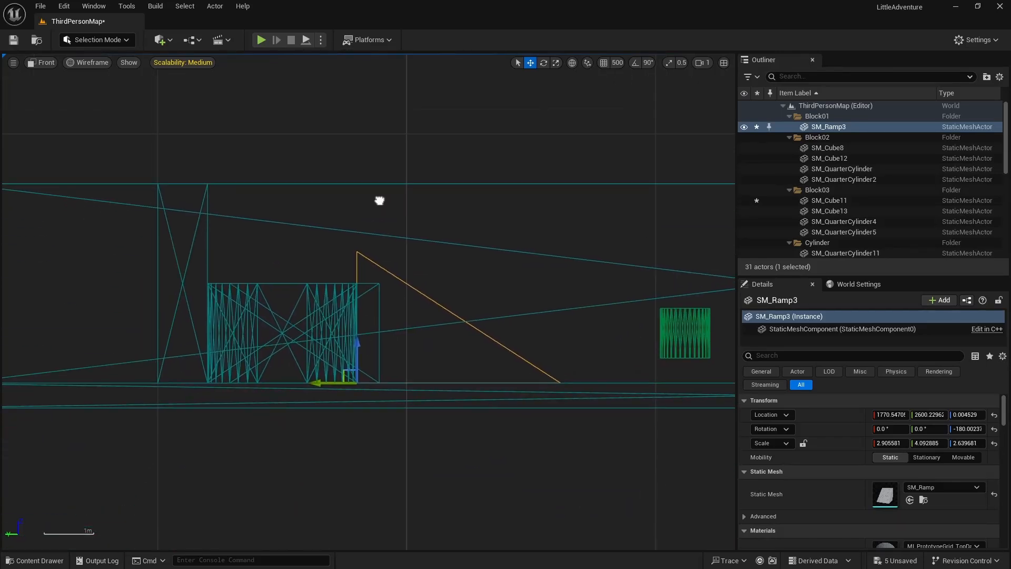
pyautogui.moveTo(387, 240); pyautogui.dragTo(471, 237, button='right')
pyautogui.scroll(-10, 463, 225)
pyautogui.scroll(11, 469, 226)
pyautogui.scroll(2, 412, 248)
pyautogui.press('r')
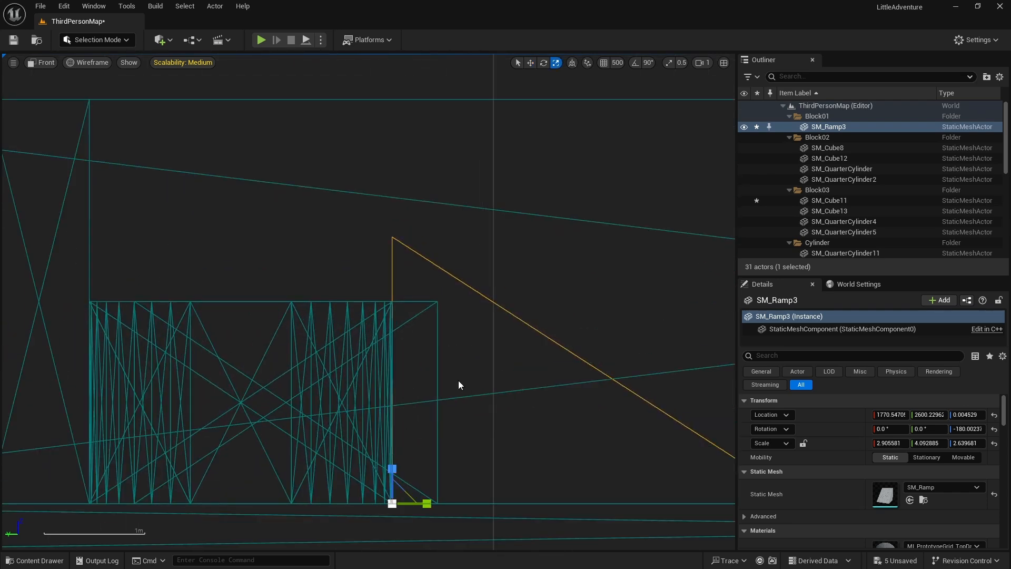
pyautogui.moveTo(395, 468); pyautogui.dragTo(395, 493)
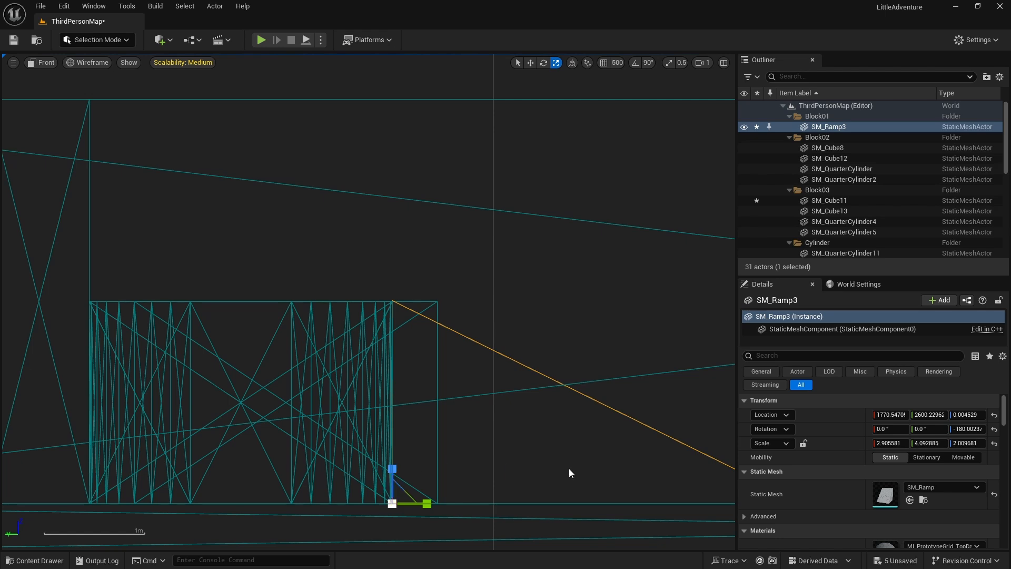
pyautogui.scroll(2, 413, 313)
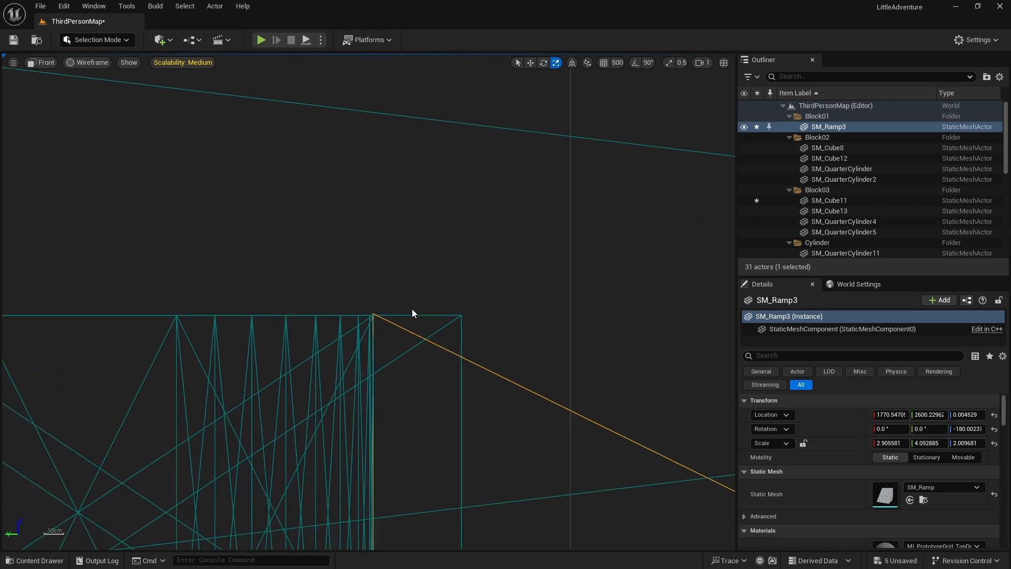
pyautogui.scroll(2, 390, 319)
pyautogui.scroll(-5, 419, 372)
pyautogui.moveTo(479, 351); pyautogui.dragTo(457, 251, button='right')
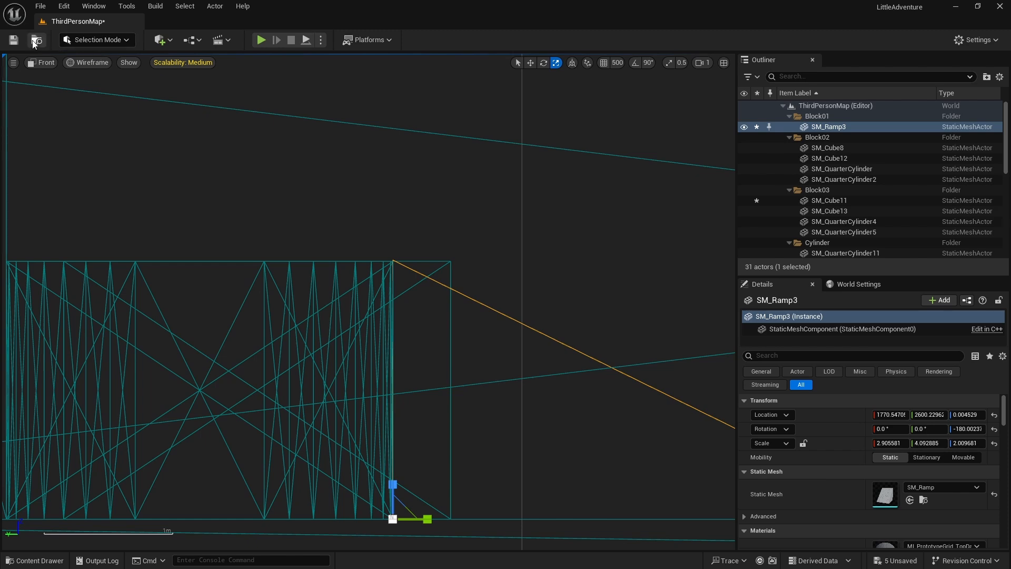
# Step: Save the level and return to the Perspective view for an overview of the ramp and block
pyautogui.click(13, 40)
pyautogui.click(47, 63)
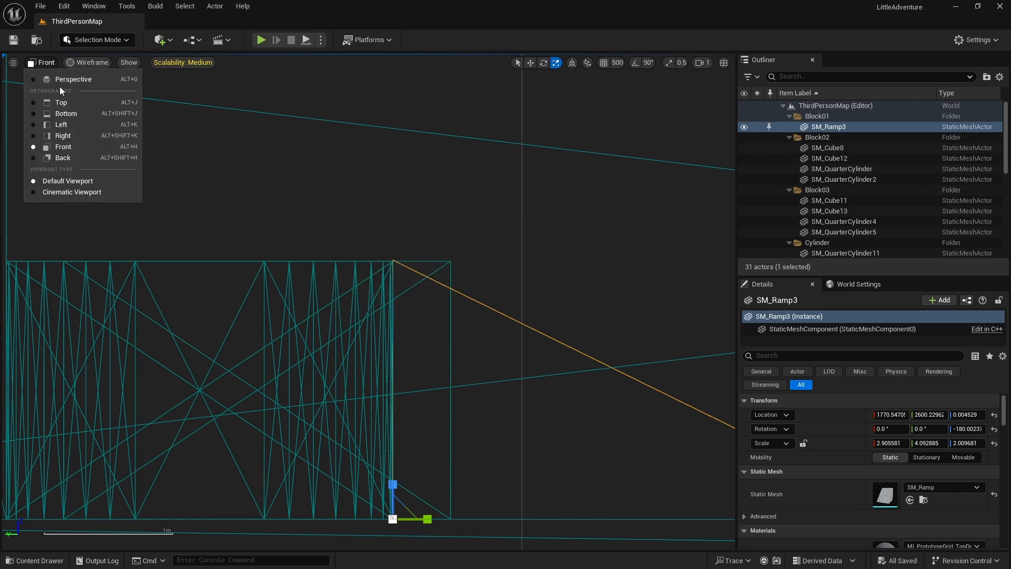
pyautogui.click(63, 83)
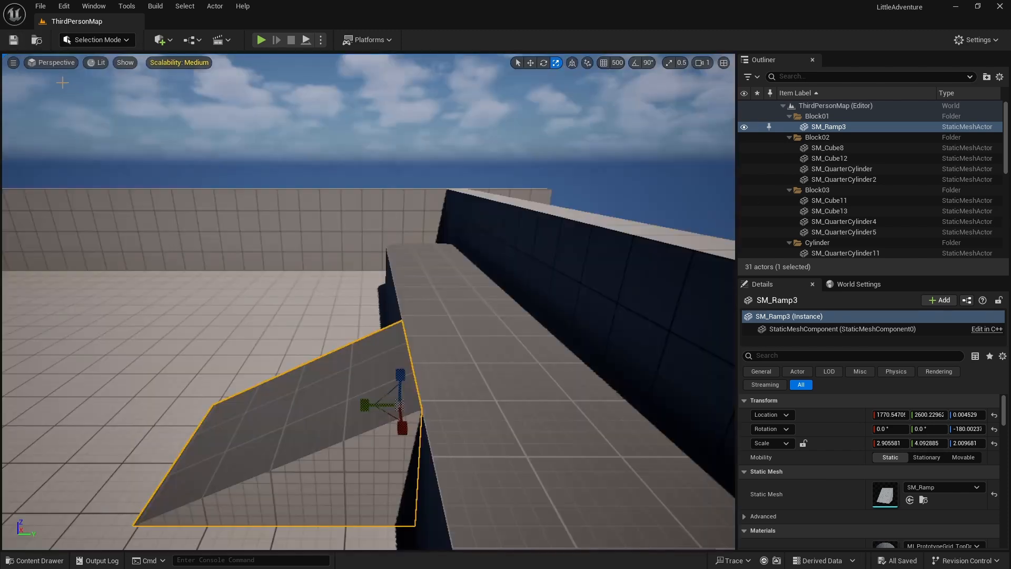
pyautogui.press('s')
pyautogui.moveTo(310, 372); pyautogui.dragTo(202, 56, button='right')
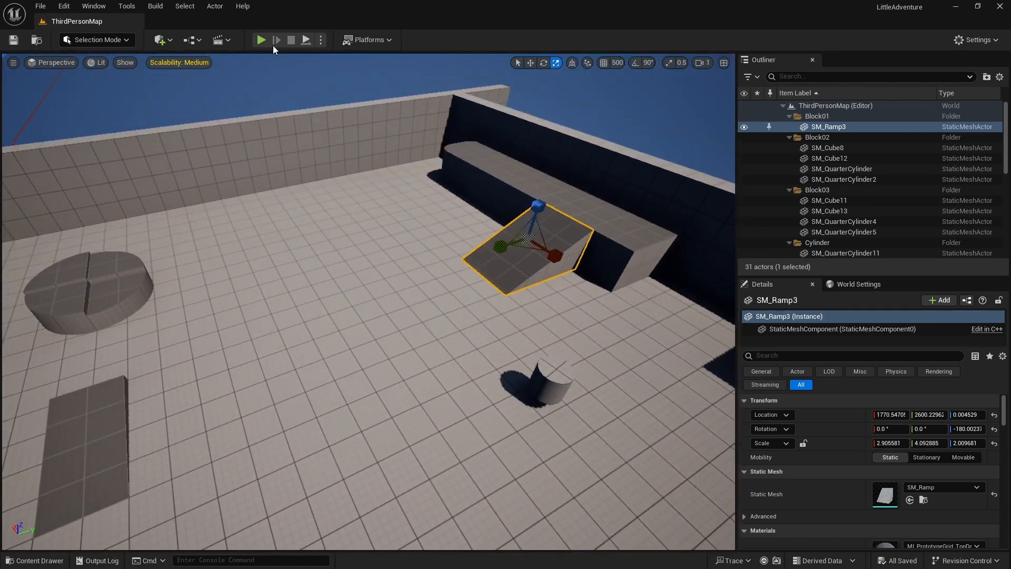
# Step: Play the level from the default player start and stop the session
pyautogui.click(265, 38)
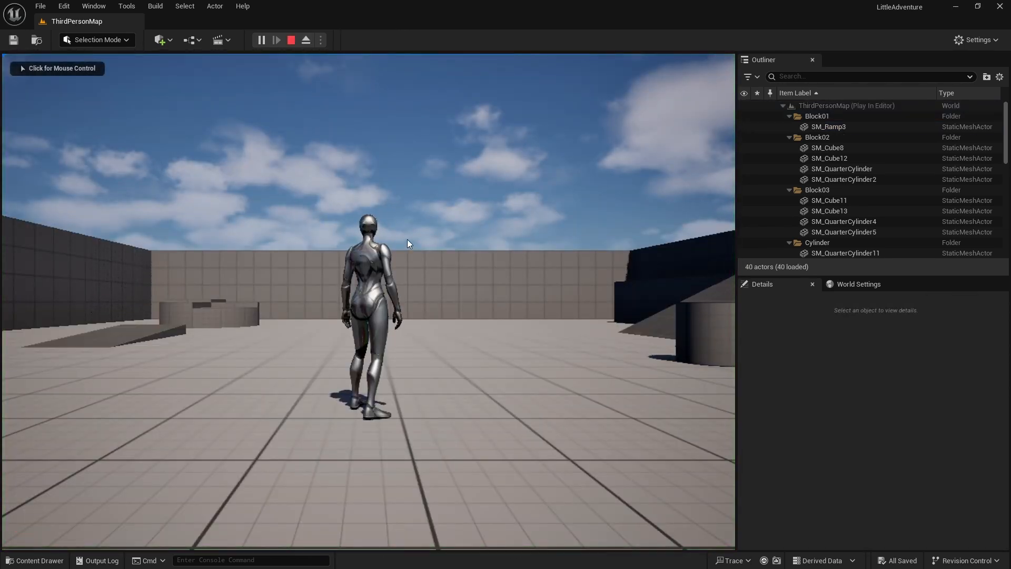
pyautogui.click(386, 267)
pyautogui.press('Escape')
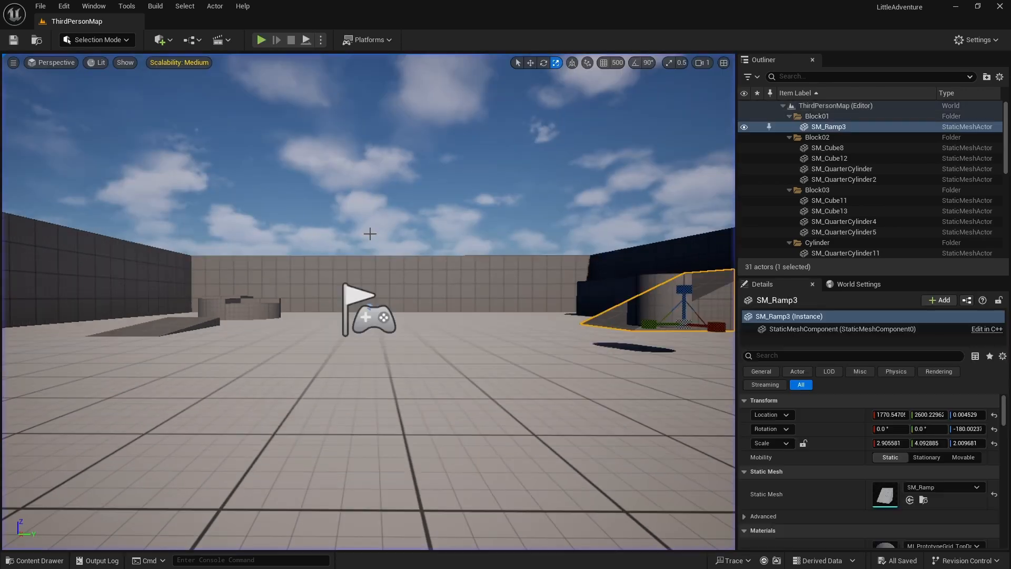
# Step: Select the PlayerStart actor on the floor and activate the Move tool
pyautogui.moveTo(371, 233); pyautogui.dragTo(390, 337, button='right')
pyautogui.press('w')
pyautogui.moveTo(338, 289); pyautogui.dragTo(334, 286, button='right')
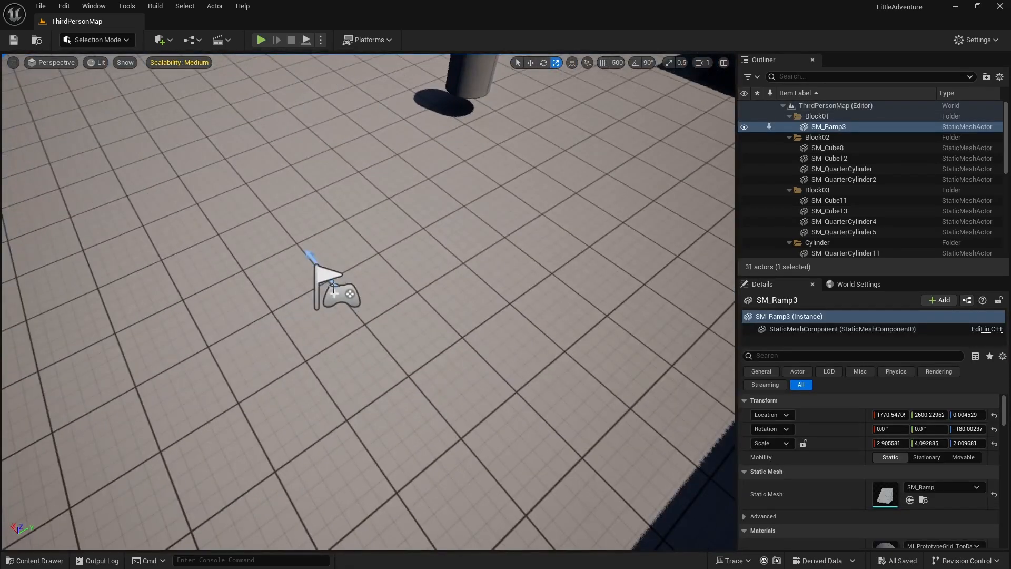
pyautogui.click(349, 287)
pyautogui.press('w')
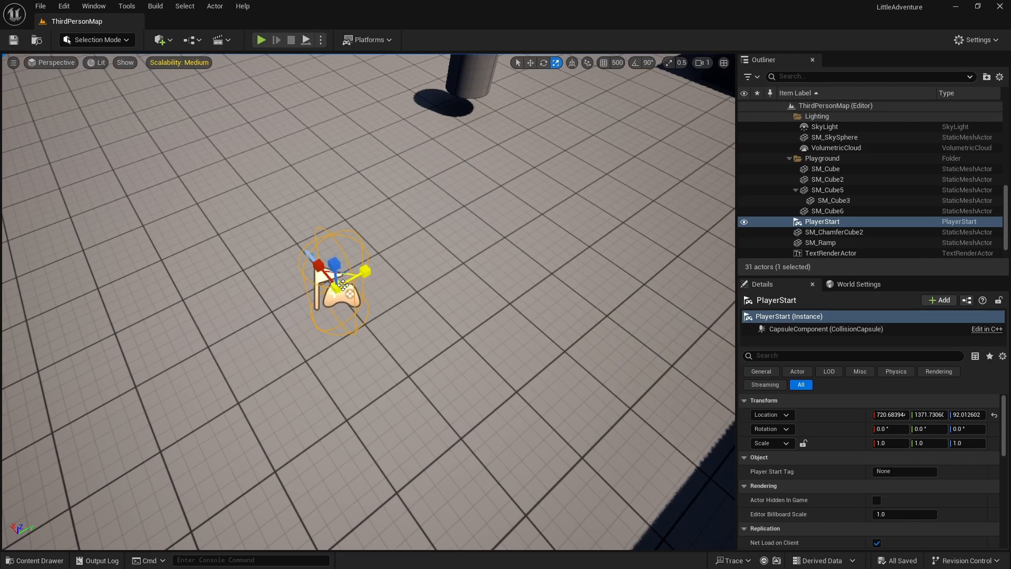
# Step: Frame the ramp from its front with the long block behind it and save the view as bookmark 1
pyautogui.moveTo(357, 214); pyautogui.dragTo(437, 140, button='right')
pyautogui.press('w')
pyautogui.press('s')
pyautogui.press('w')
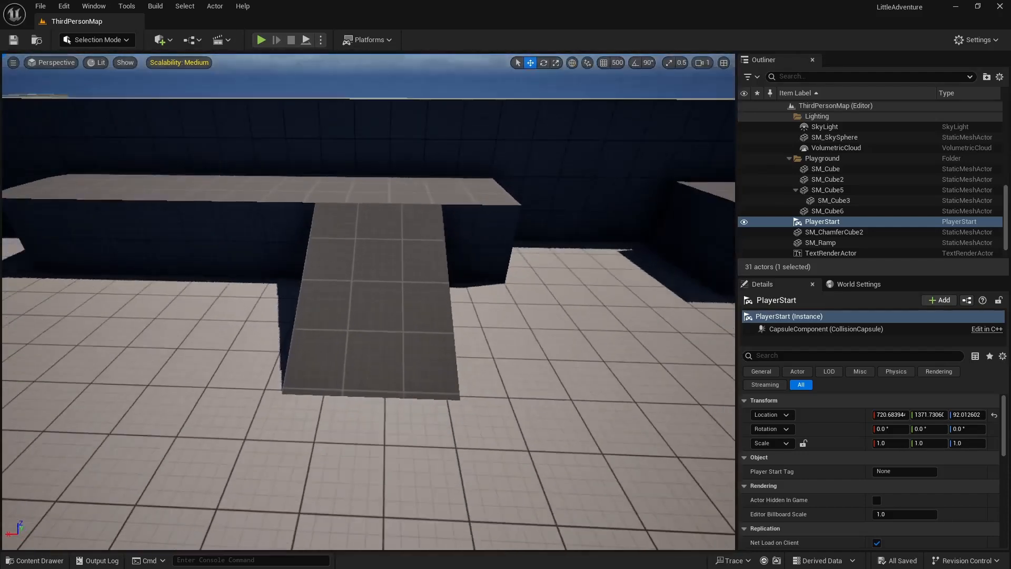
pyautogui.press('s')
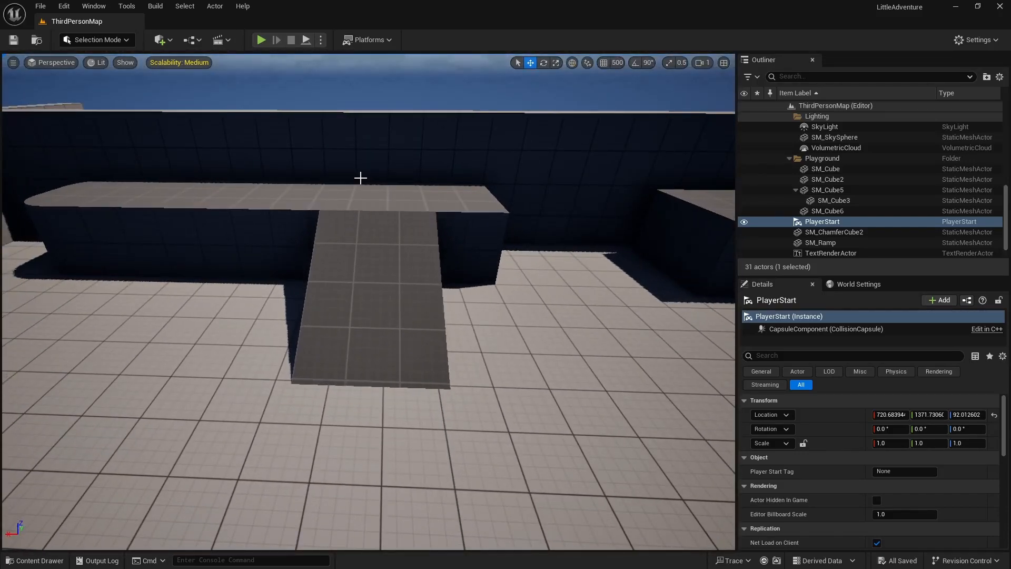
pyautogui.hotkey('ctrl', '1')
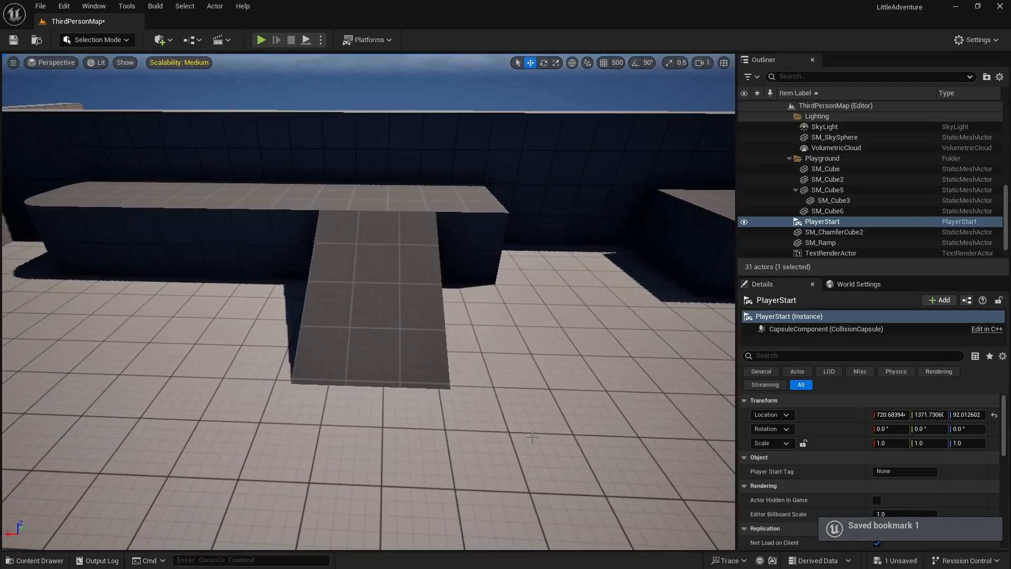
# Step: Move the camera away to an overview of the level, and recall bookmark 1
pyautogui.moveTo(502, 363); pyautogui.dragTo(927, 279, button='right')
pyautogui.moveTo(535, 325); pyautogui.dragTo(369, 443, button='right')
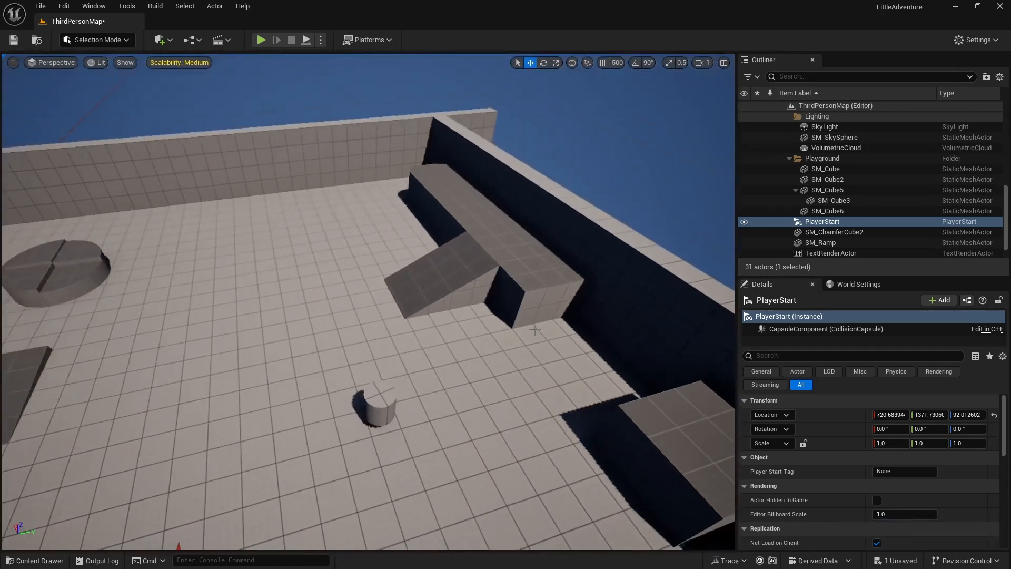
pyautogui.press('1')
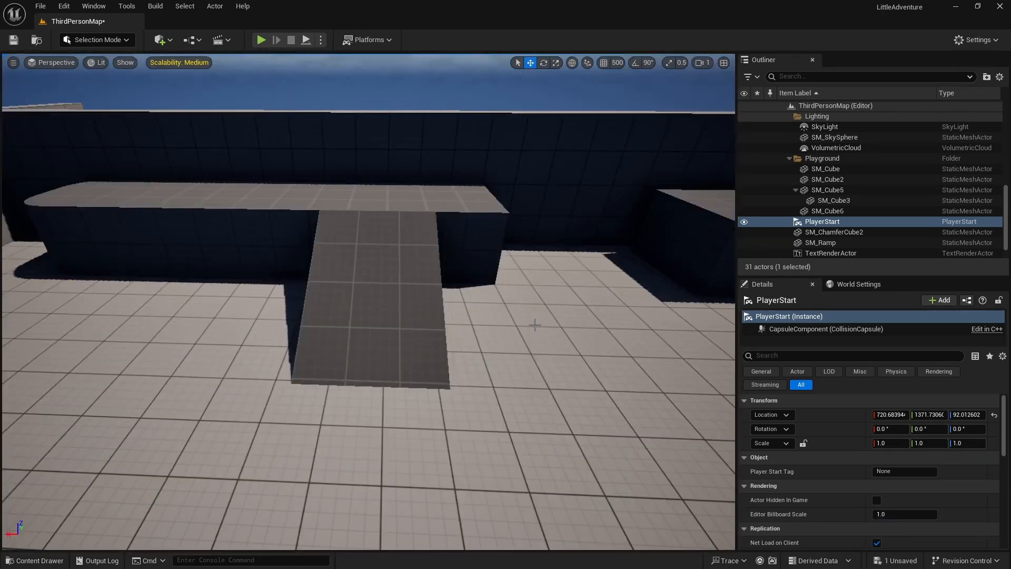
# Step: Play from the floor in front of the ramp, run up and jump toward the neighbouring cube, and stop
pyautogui.rightClick(360, 437)
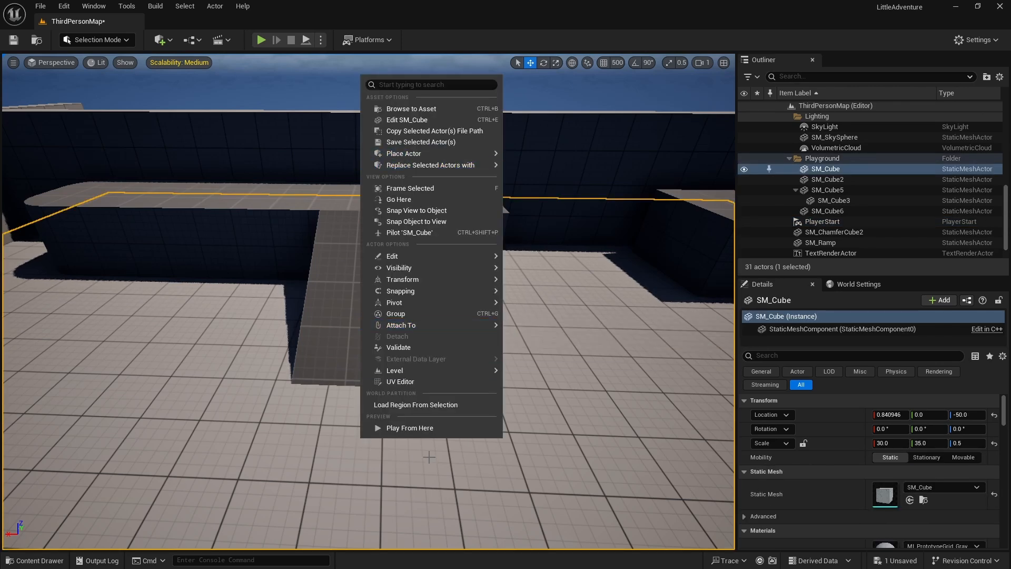
pyautogui.click(443, 429)
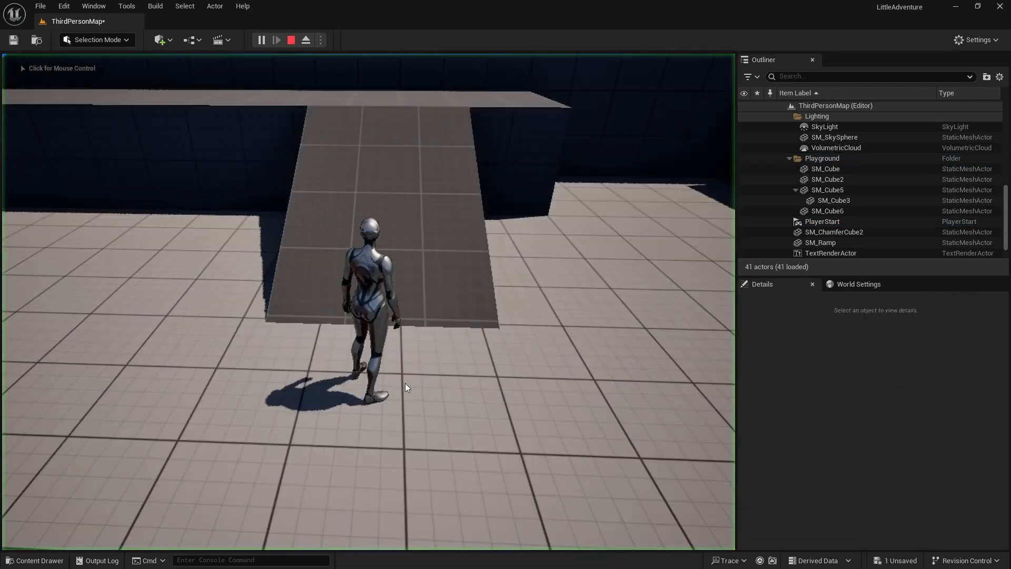
pyautogui.press('w')
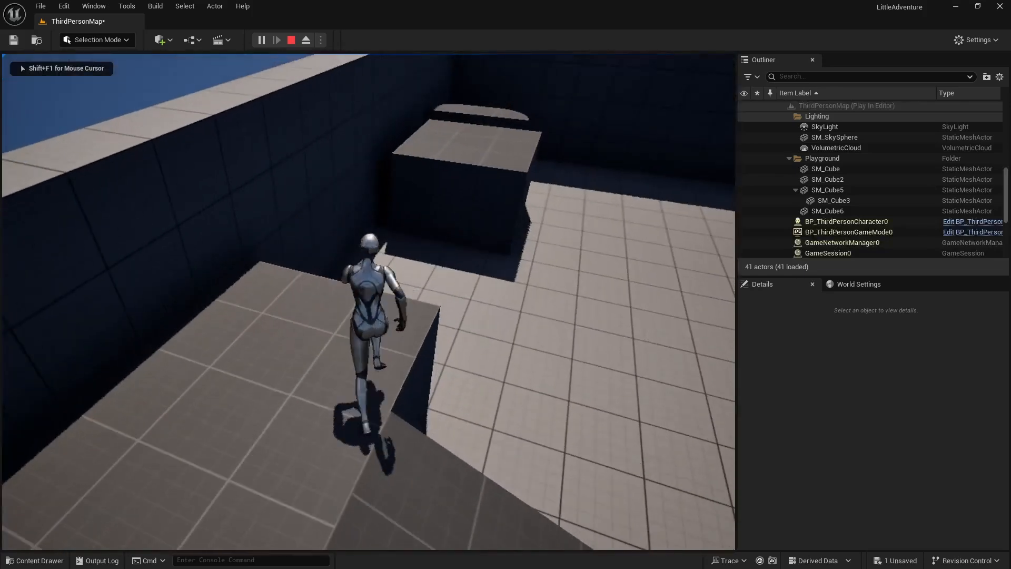
pyautogui.press('space')
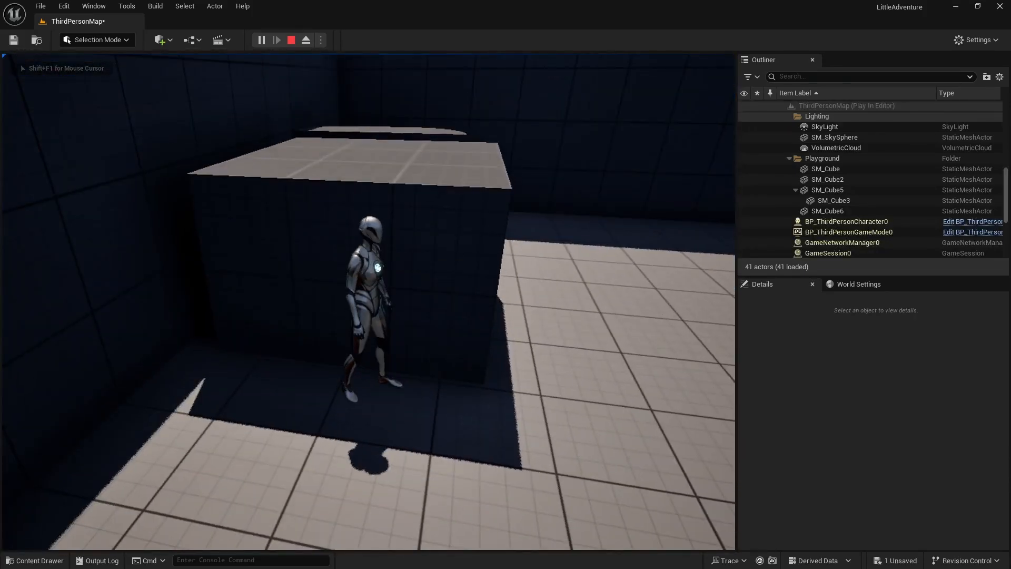
pyautogui.press('Escape')
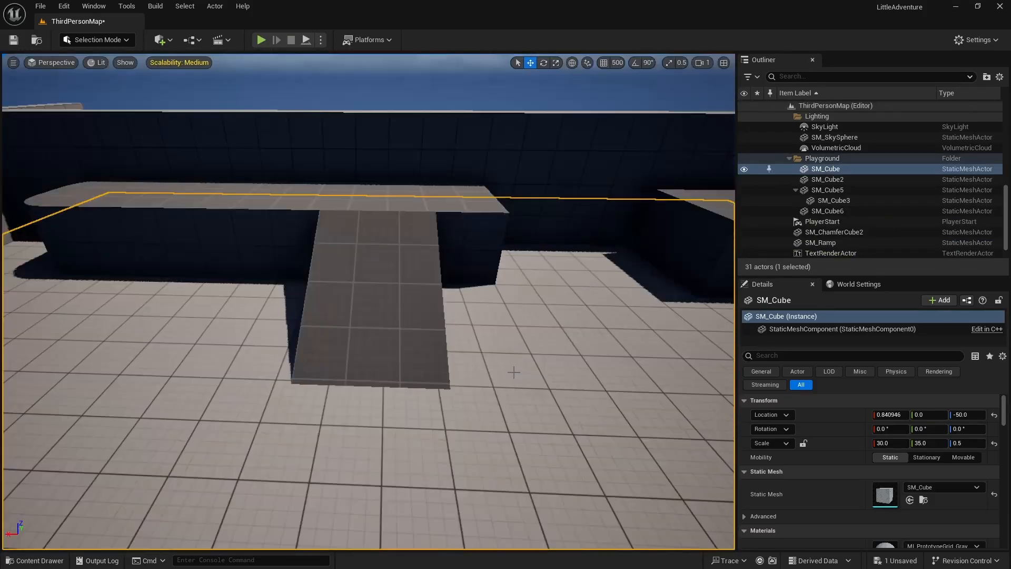
# Step: Position the camera above the long block facing the neighbouring cube and save the view as bookmark 2
pyautogui.moveTo(423, 390); pyautogui.dragTo(401, 415, button='right')
pyautogui.press('w')
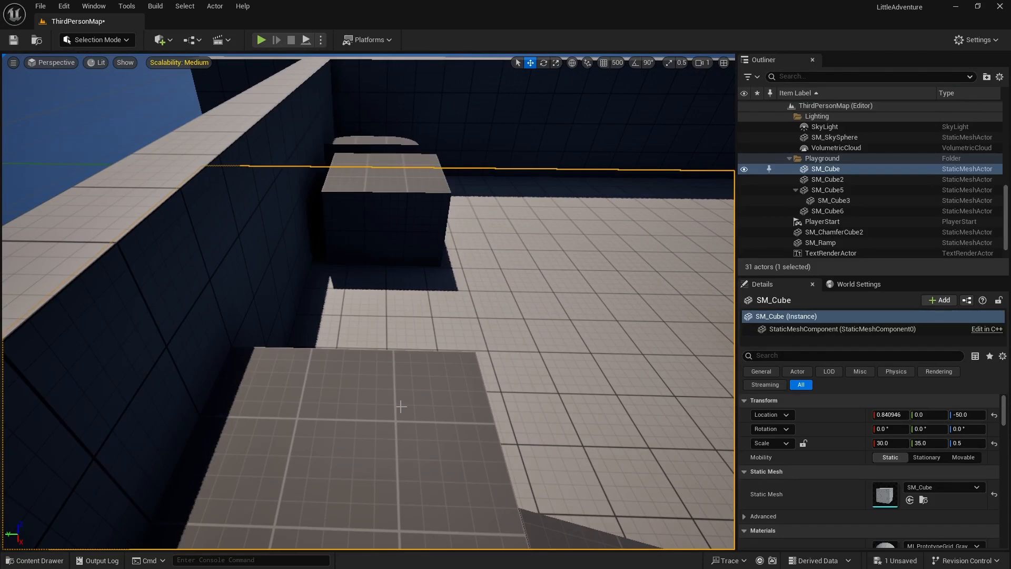
pyautogui.hotkey('ctrl', '2')
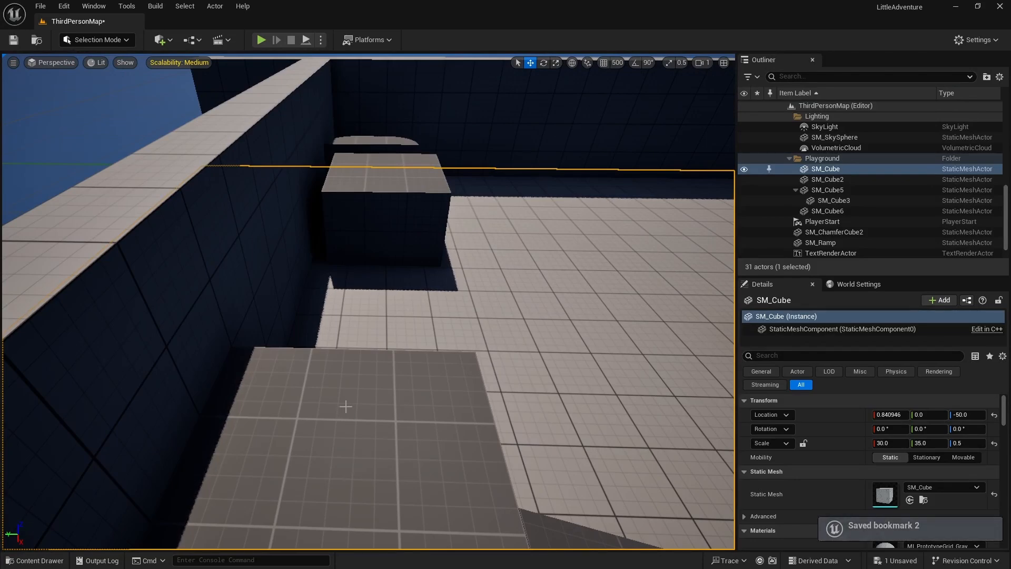
# Step: Play from the top of the long block to test the jump to the cube, and stop
pyautogui.rightClick(401, 409)
pyautogui.click(430, 398)
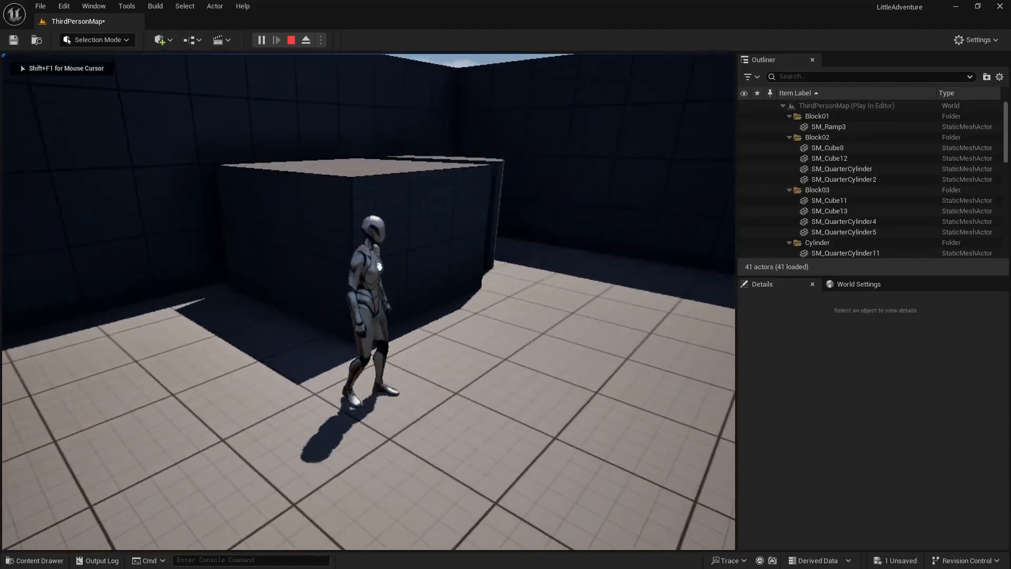
pyautogui.press('Escape')
# Step: Move SM_Cube11 along X toward the long block, to about X 670.8
pyautogui.click(387, 266)
pyautogui.press('f')
pyautogui.moveTo(386, 266); pyautogui.dragTo(430, 257, button='right')
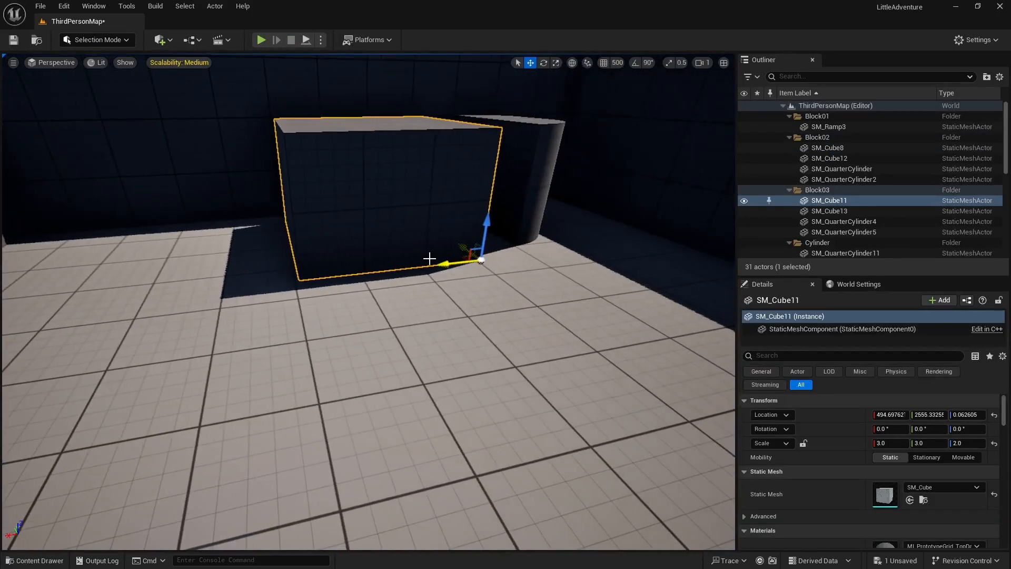
pyautogui.moveTo(429, 258); pyautogui.dragTo(319, 268)
pyautogui.moveTo(318, 268); pyautogui.dragTo(279, 250, button='right')
pyautogui.moveTo(317, 295); pyautogui.dragTo(263, 259, button='right')
pyautogui.press('s')
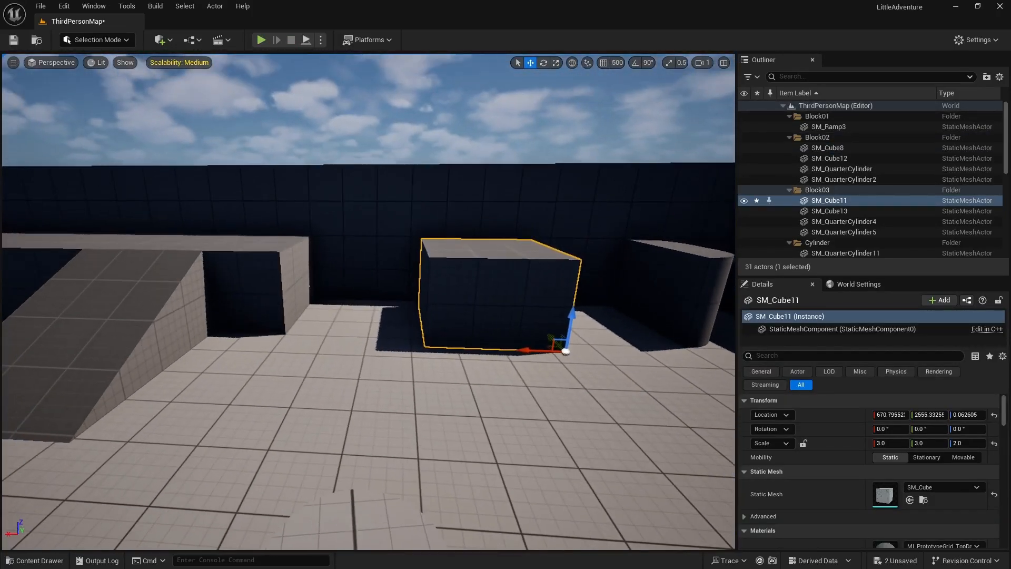
# Step: Play from the top of the long block, jump onto SM_Cube11 and toward the block beyond, run across the floor, and stop
pyautogui.moveTo(317, 294); pyautogui.dragTo(274, 316, button='right')
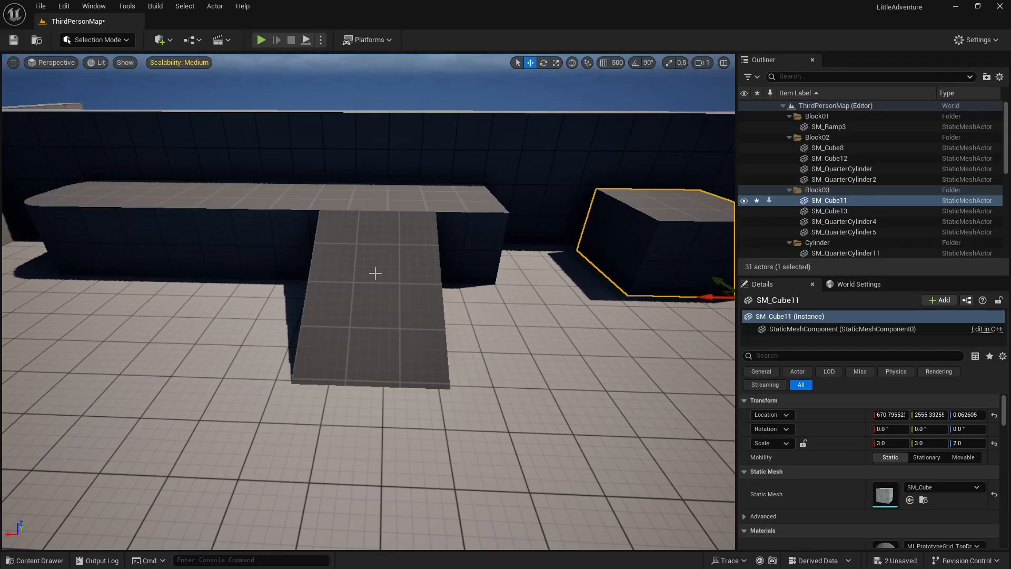
pyautogui.press('f')
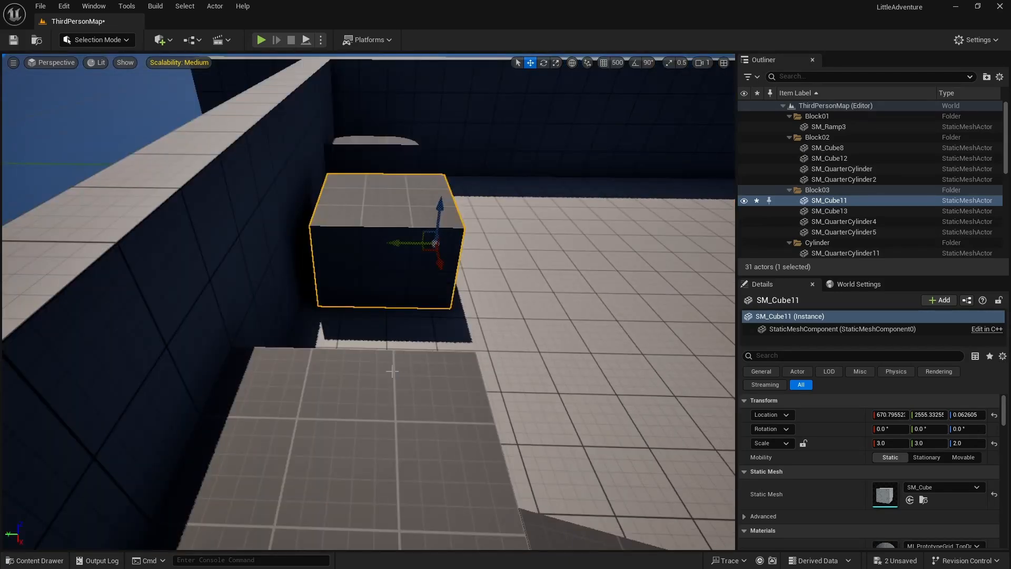
pyautogui.rightClick(403, 400)
pyautogui.click(420, 397)
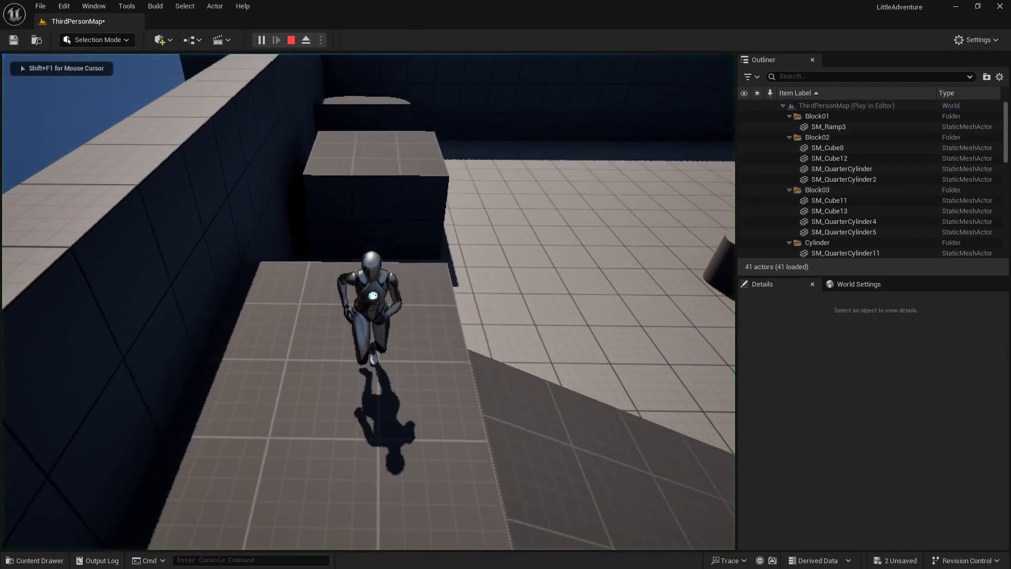
pyautogui.press('w')
pyautogui.press('space')
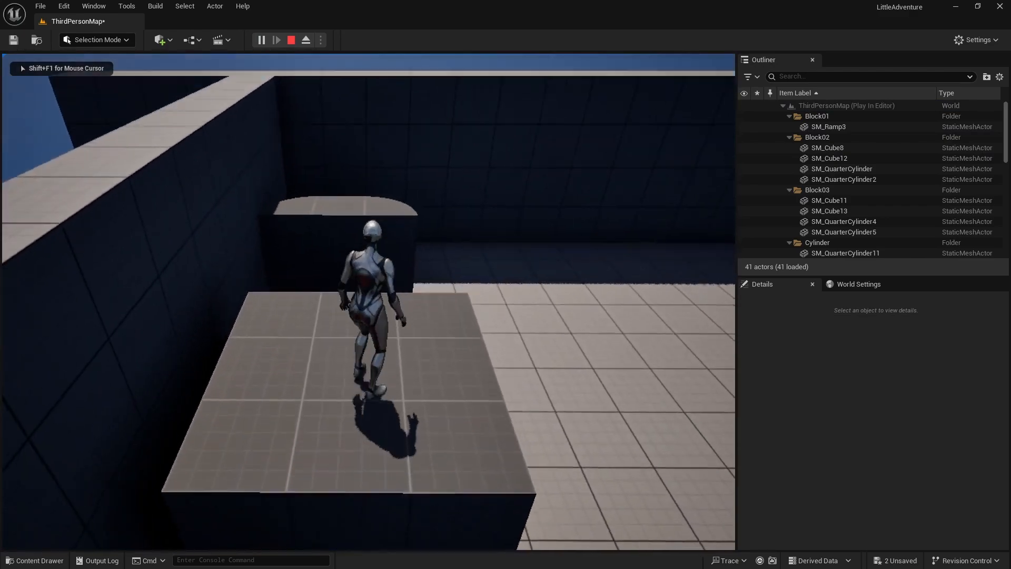
pyautogui.press('w')
pyautogui.press('space')
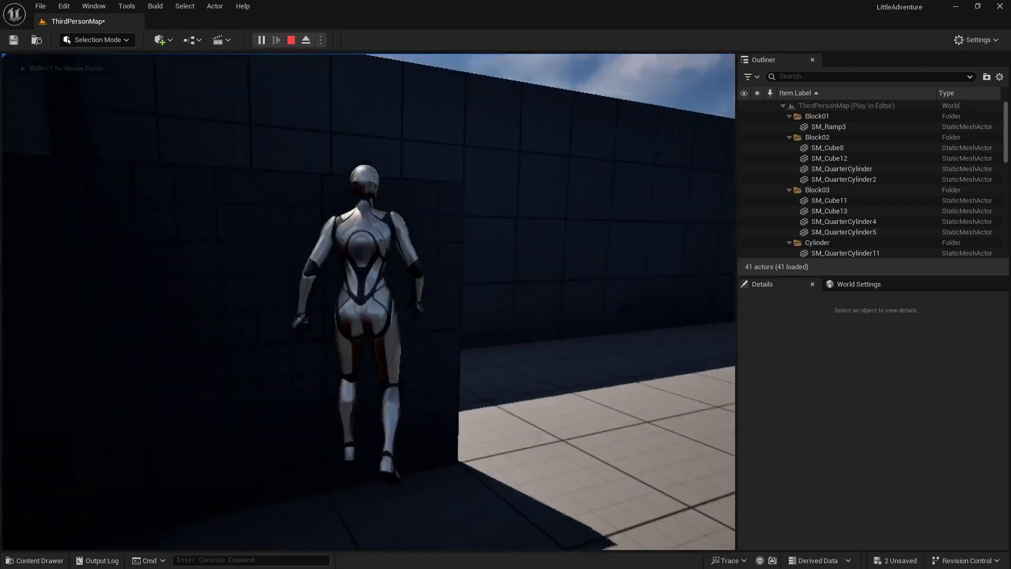
pyautogui.press('space')
pyautogui.press('w')
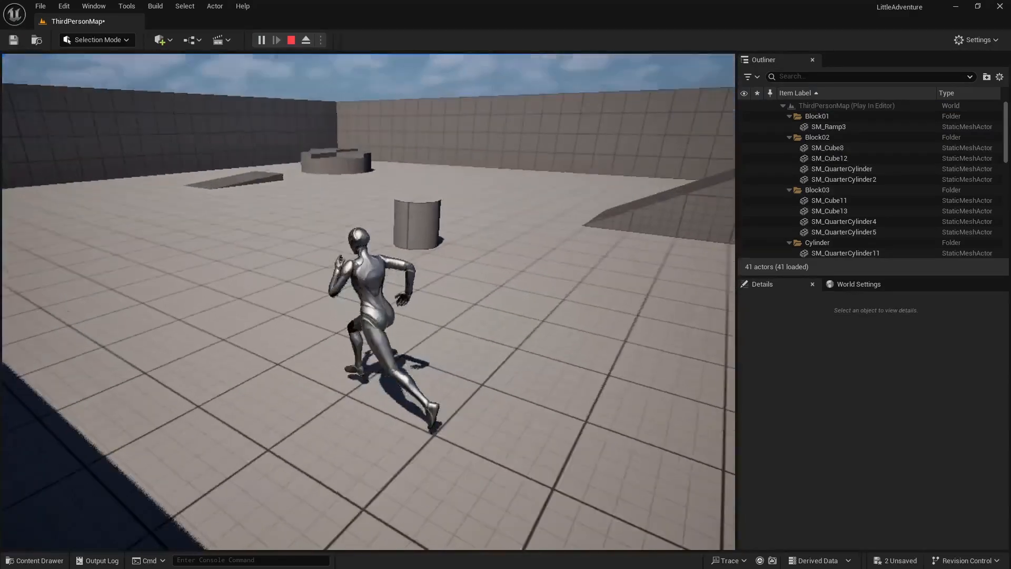
pyautogui.press('Escape')
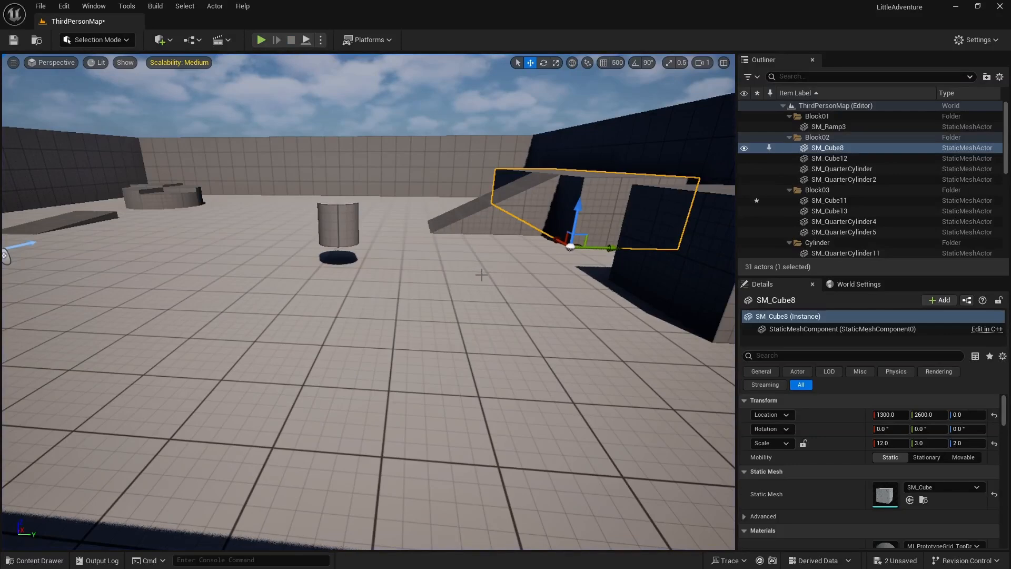
# Step: Position the camera low over the floor to view the cylinder with the ramp and long block behind it
pyautogui.moveTo(482, 275); pyautogui.dragTo(492, 234, button='right')
pyautogui.press('w')
pyautogui.press('s')
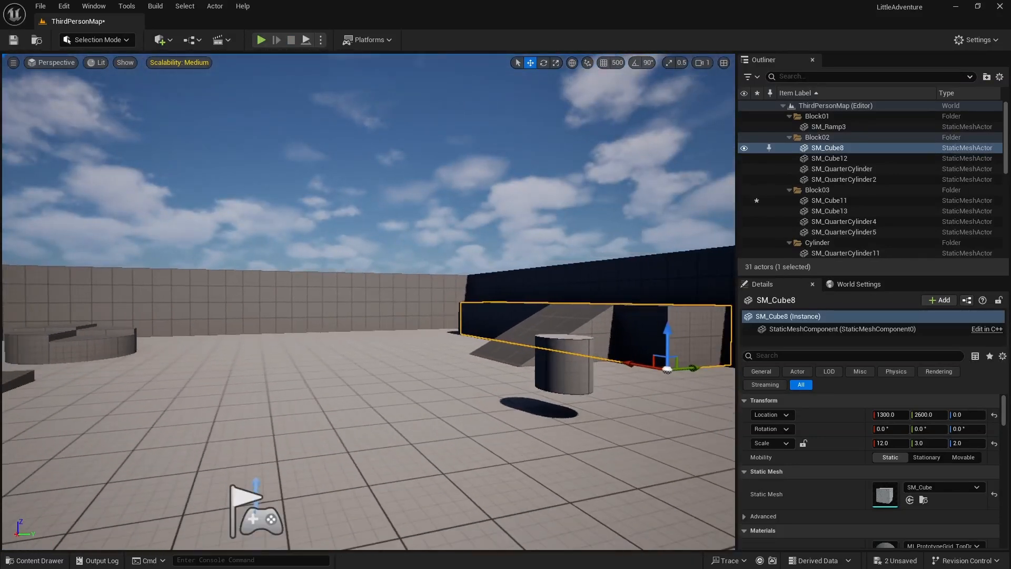
pyautogui.press('d')
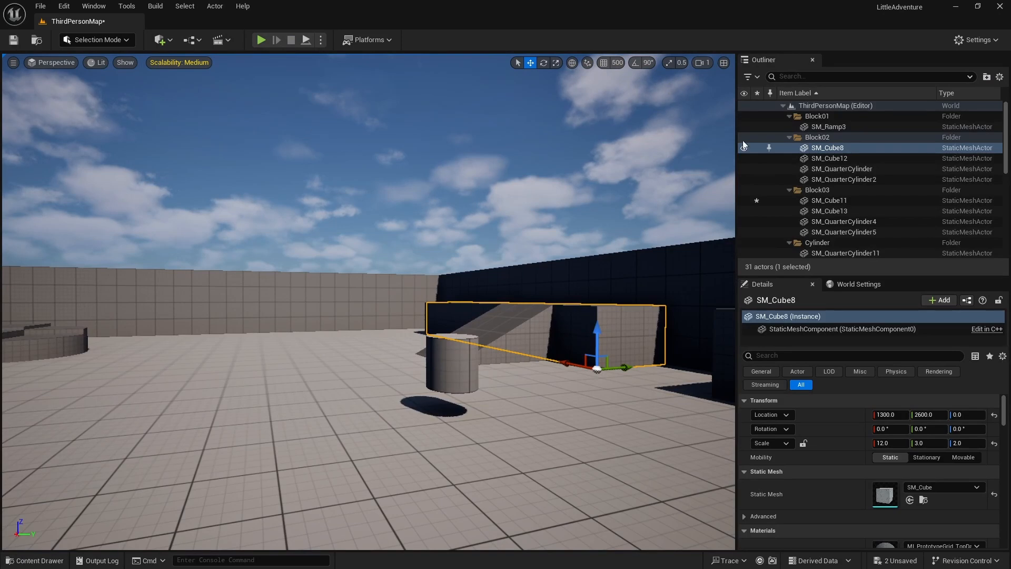